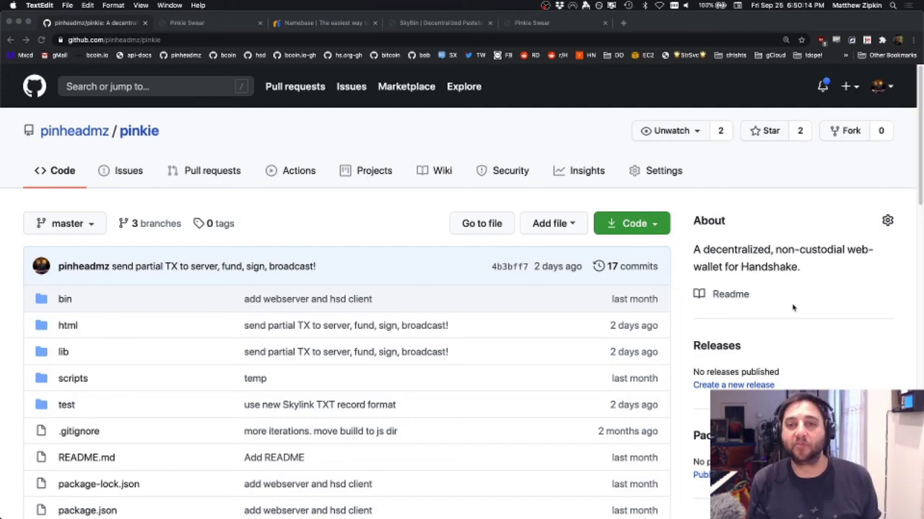
Step: Read README Steps 1–4: encrypted seed, HNS root zone update, name transfer, record updates
scroll(792, 308, "down", 5)
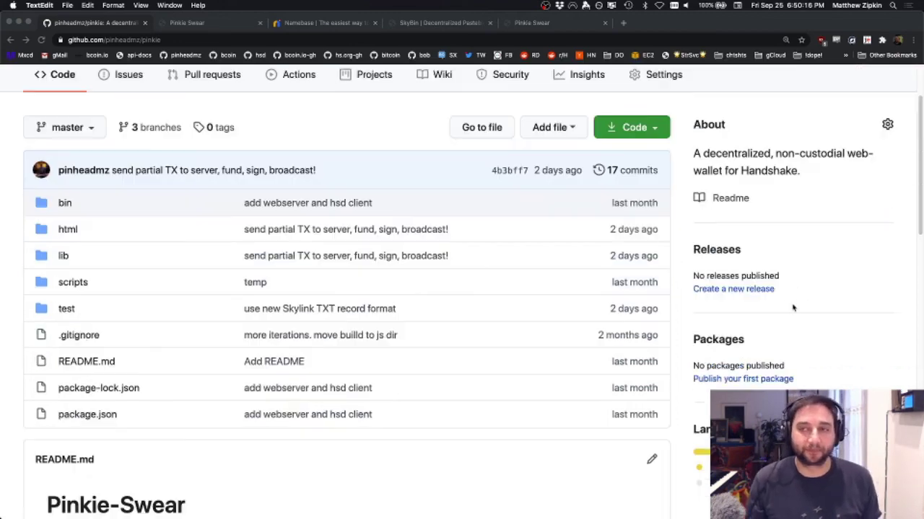
scroll(792, 308, "down", 3)
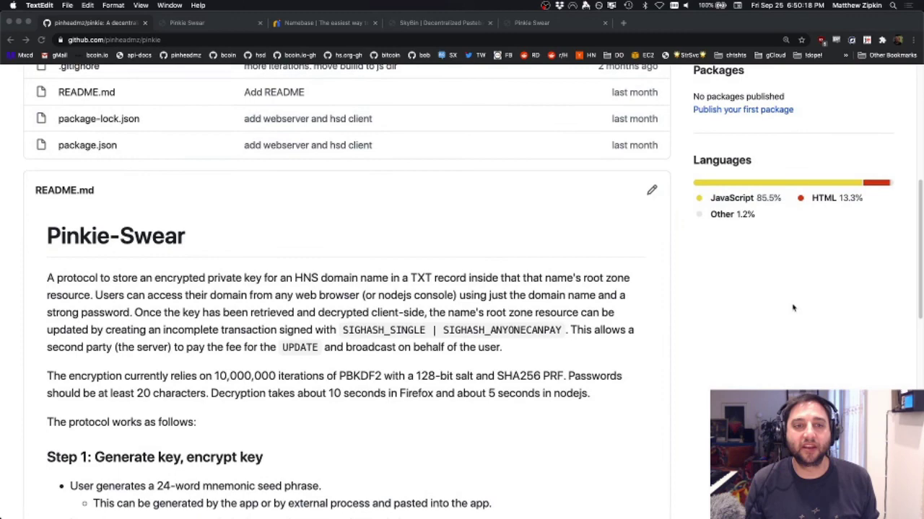
scroll(792, 308, "down", 1)
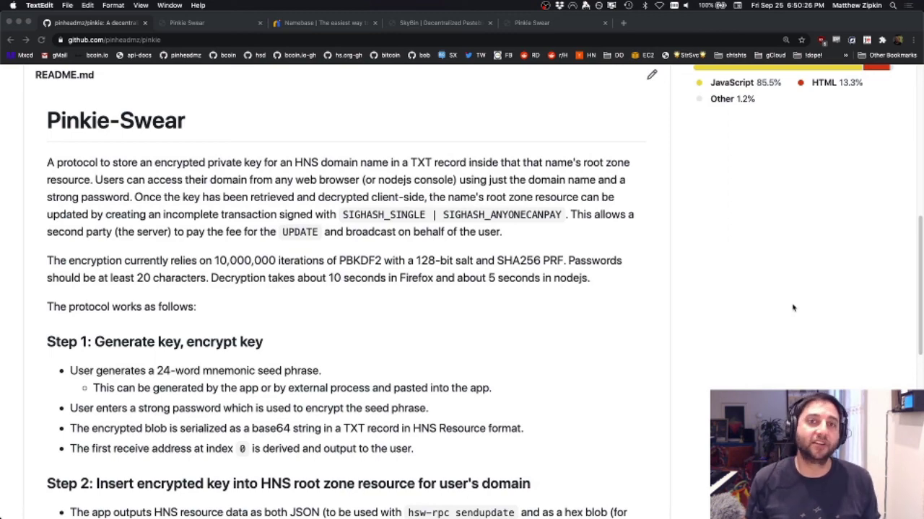
scroll(792, 308, "down", 6)
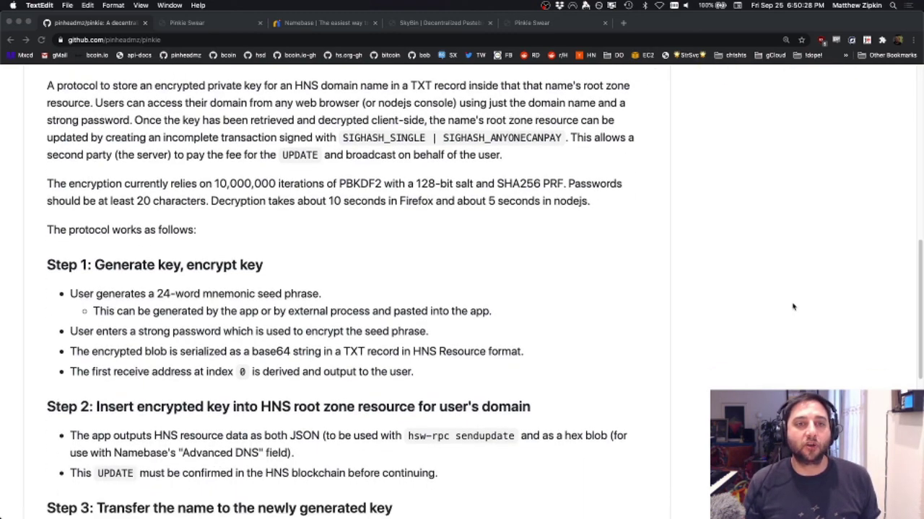
scroll(792, 307, "down", 1)
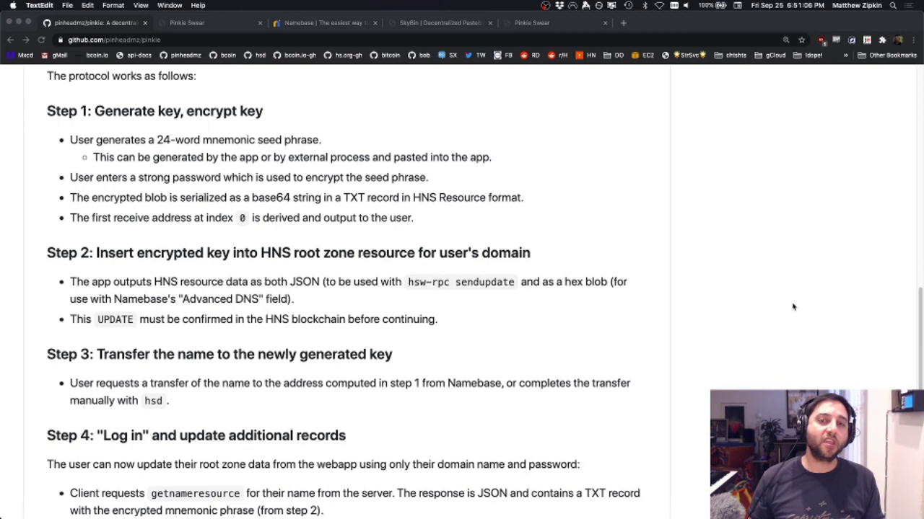
scroll(792, 307, "down", 2)
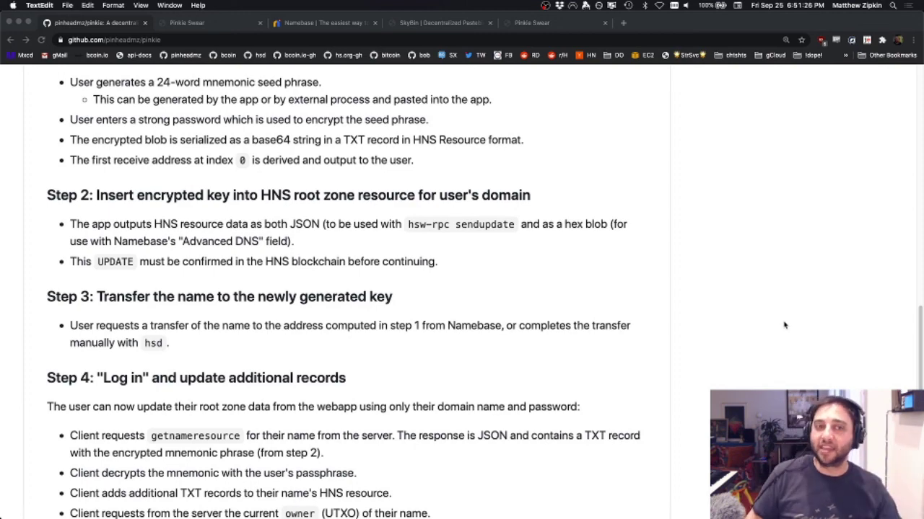
Step: Show the full Step 4 list: client-signed SINGLE | ANYONECANPAY UPDATE, with the server paying the fee
scroll(784, 326, "down", 5)
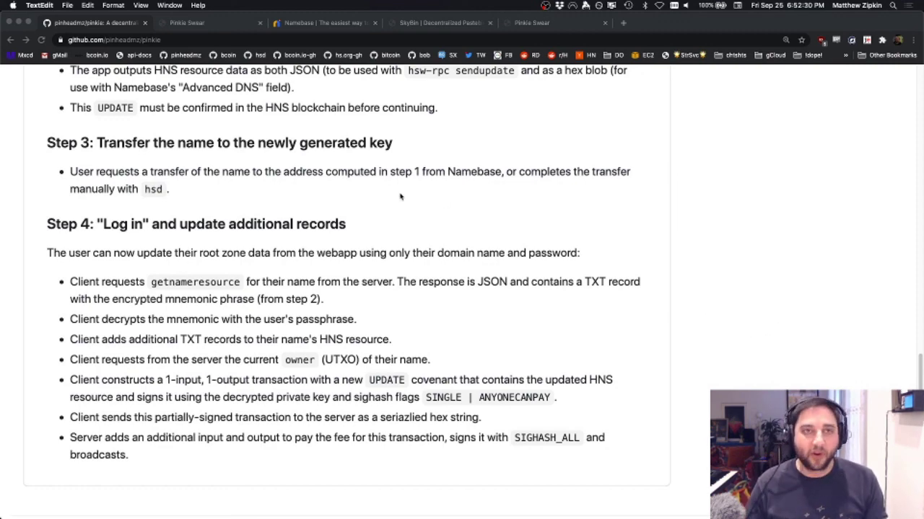
Step: Return to the Pinkie-Swear start page and begin the protocol again
left_click(215, 23)
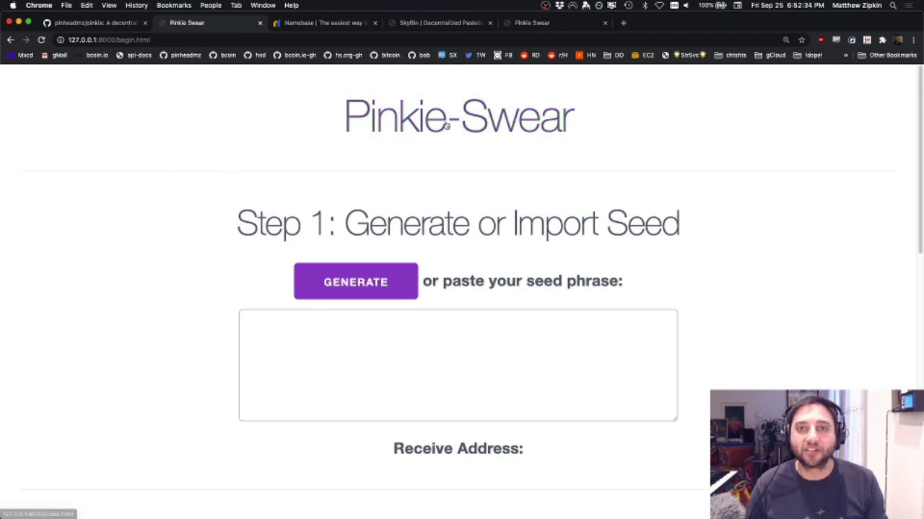
left_click(404, 122)
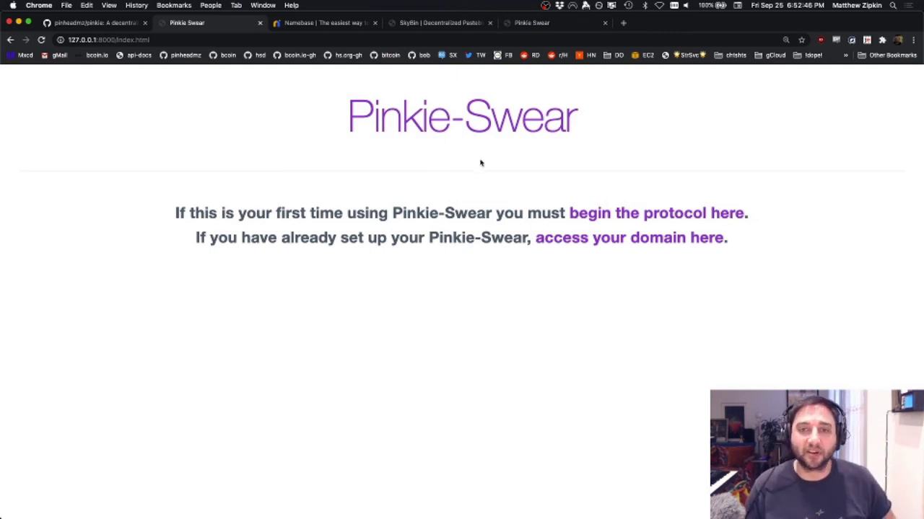
left_click(615, 214)
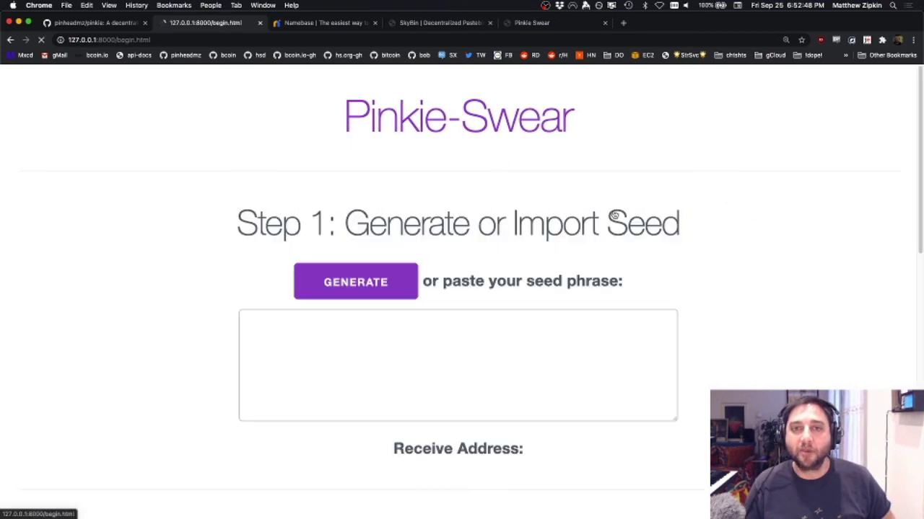
Step: Generate a new 24-word seed phrase and review its derived receive address
left_click(347, 292)
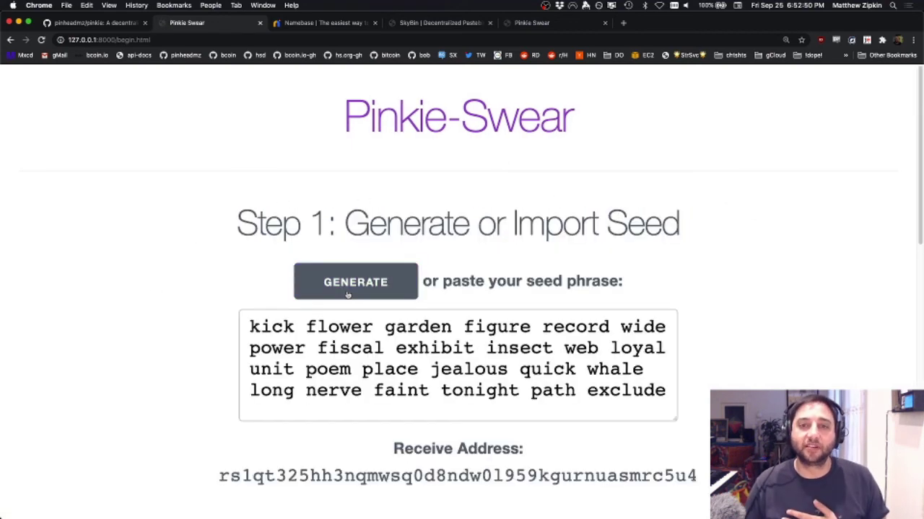
scroll(225, 287, "down", 1)
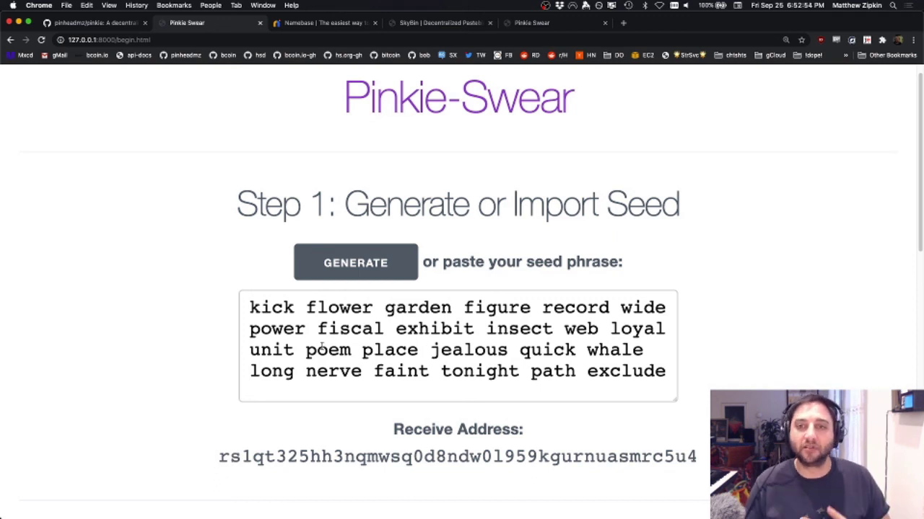
scroll(322, 345, "down", 1)
scroll(325, 336, "down", 3)
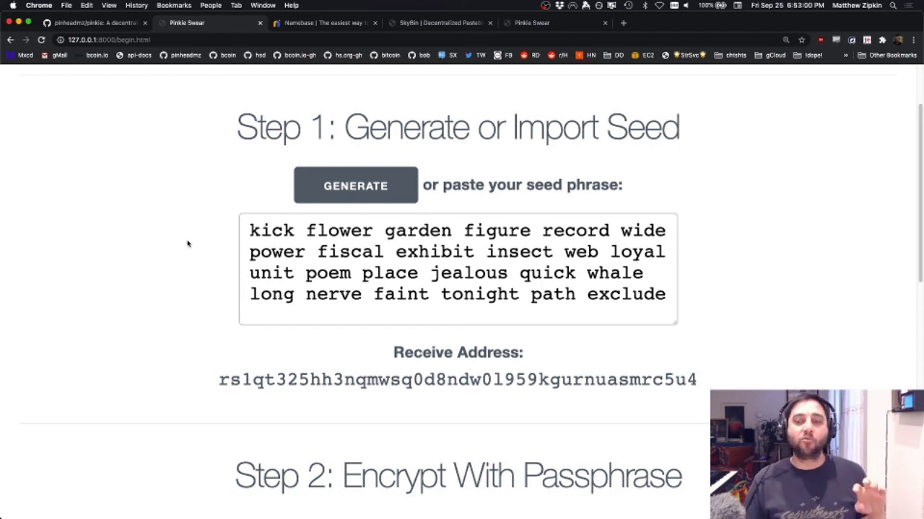
scroll(188, 244, "down", 3)
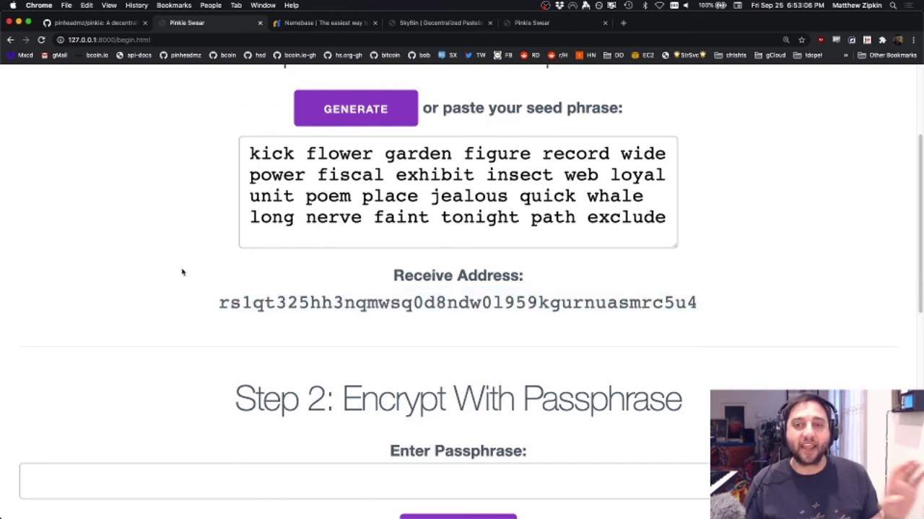
Step: Encrypt the seed with a passphrase, producing the HNS Resource TXT record as JSON and HEX
scroll(183, 272, "down", 3)
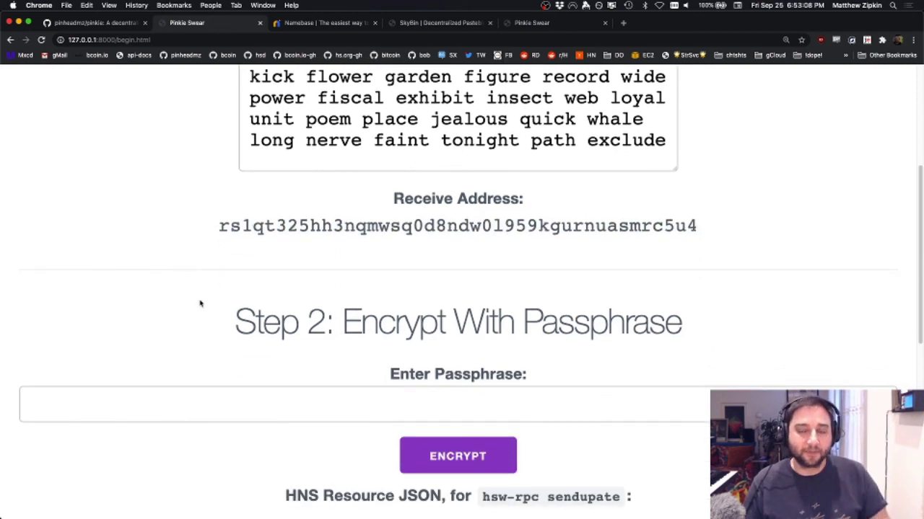
left_click(307, 408)
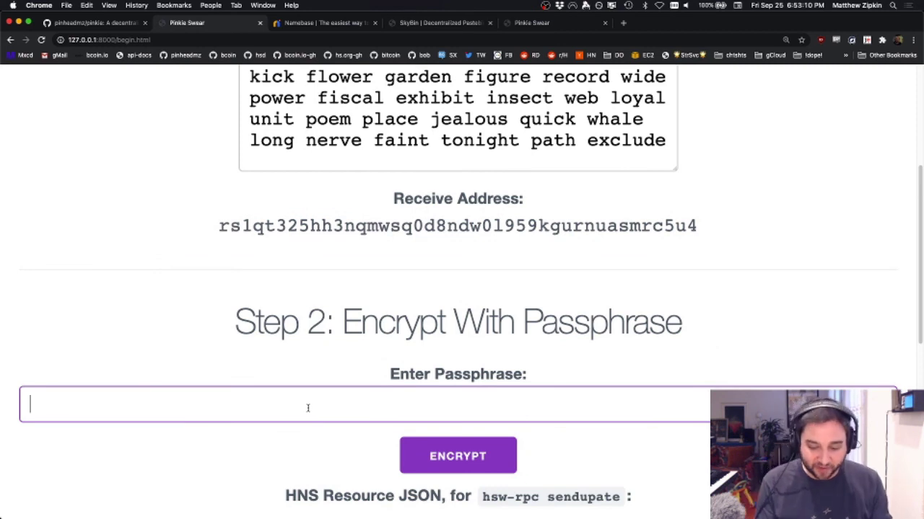
type("•••••••••••••••")
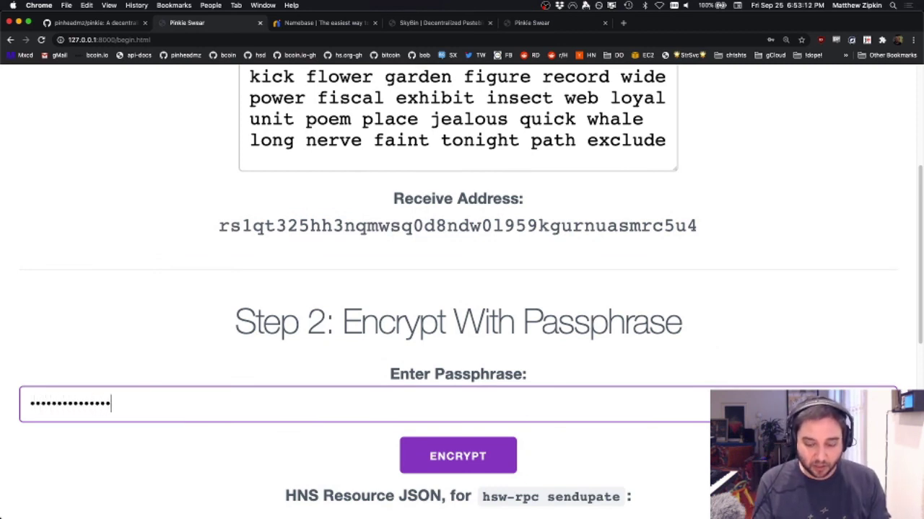
type("•••••")
scroll(366, 304, "down", 1)
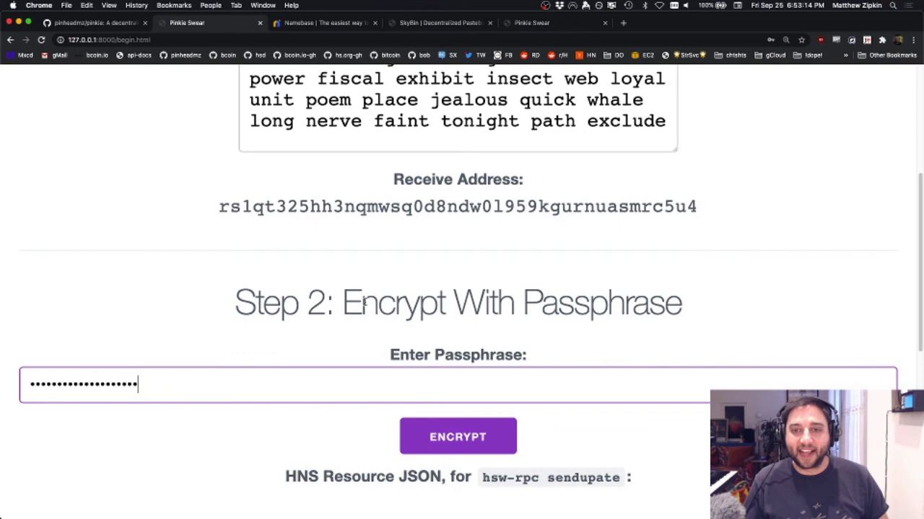
scroll(286, 324, "down", 4)
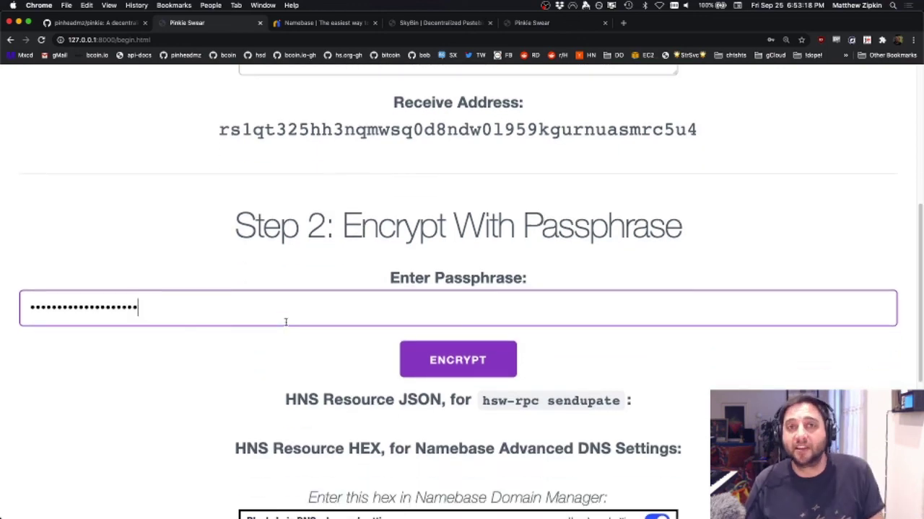
scroll(285, 322, "down", 3)
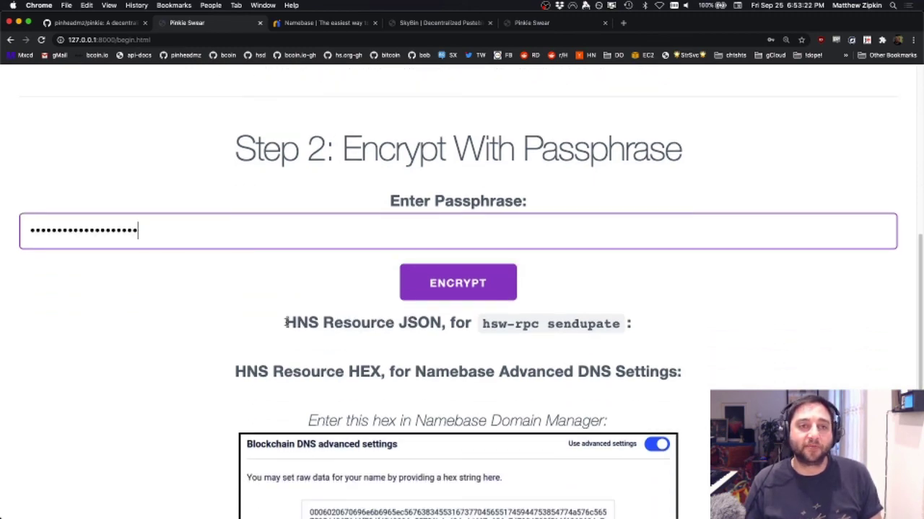
scroll(285, 322, "down", 1)
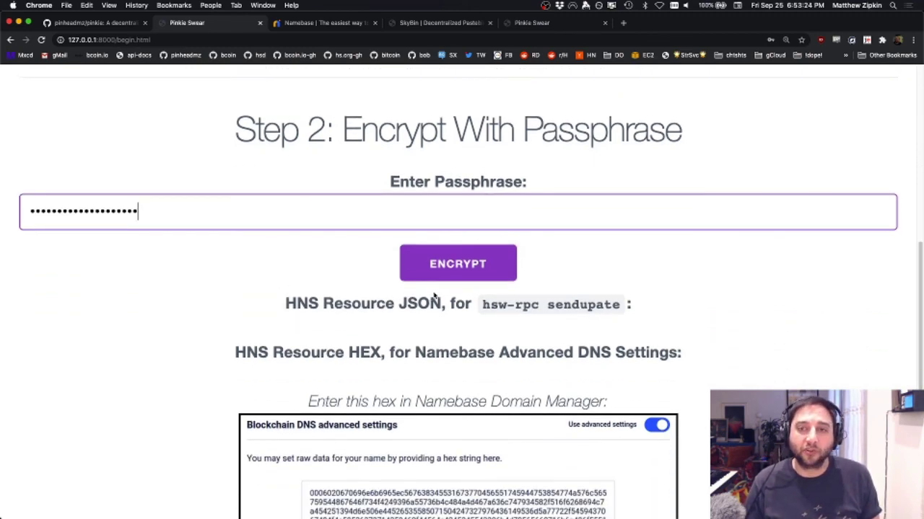
scroll(433, 297, "down", 1)
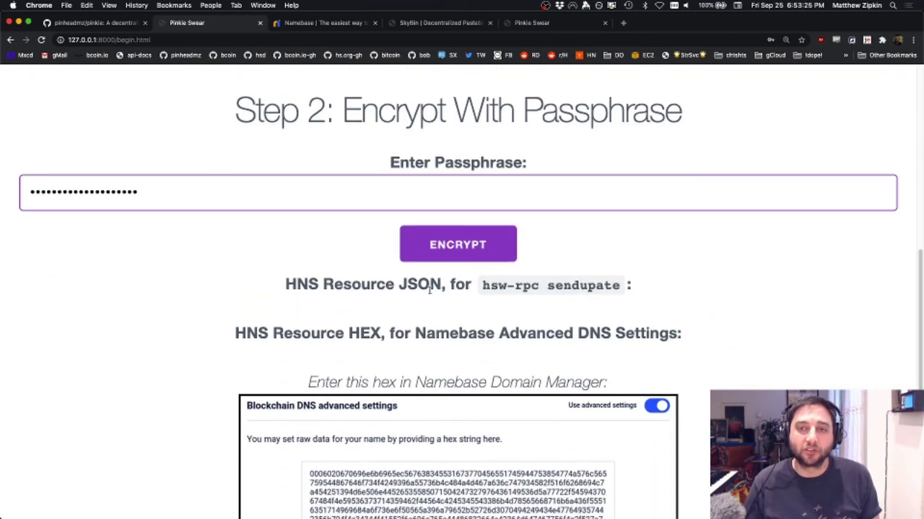
left_click(456, 251)
scroll(669, 266, "down", 4)
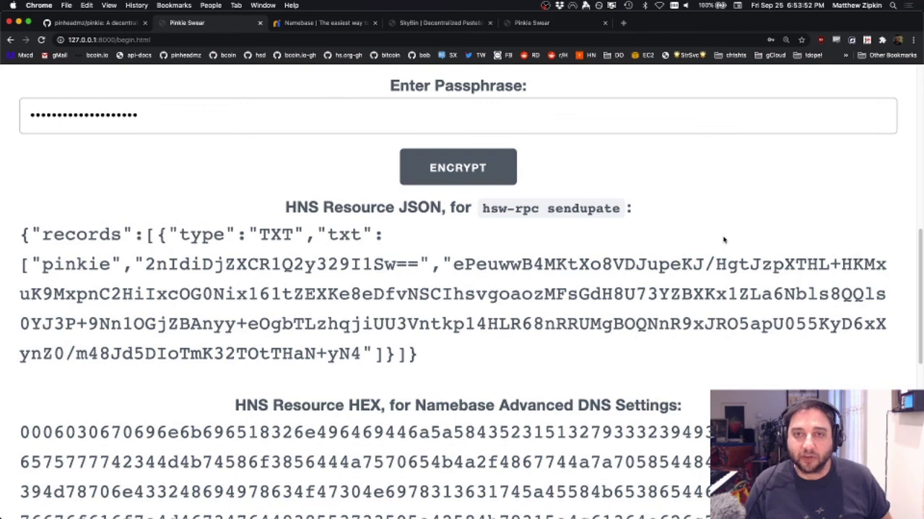
Step: Select the whole HNS Resource JSON block
scroll(724, 240, "up", 6)
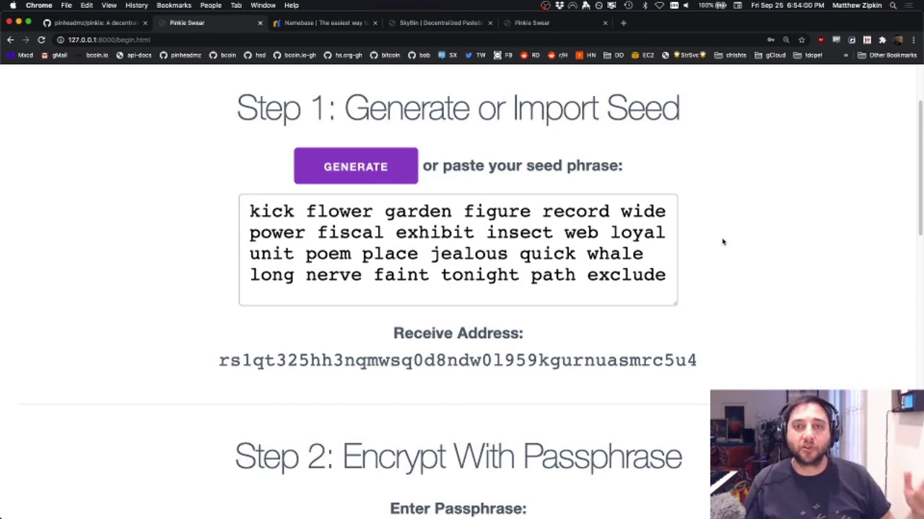
scroll(723, 242, "down", 8)
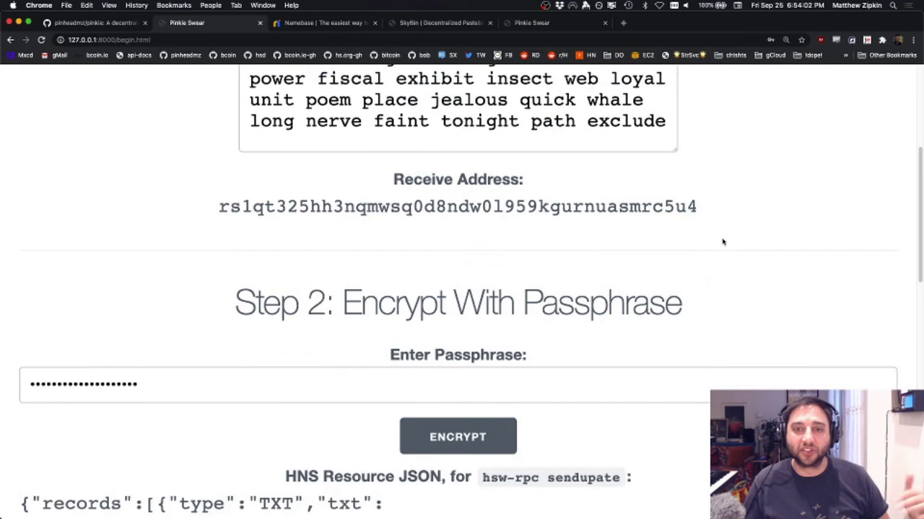
scroll(722, 242, "down", 6)
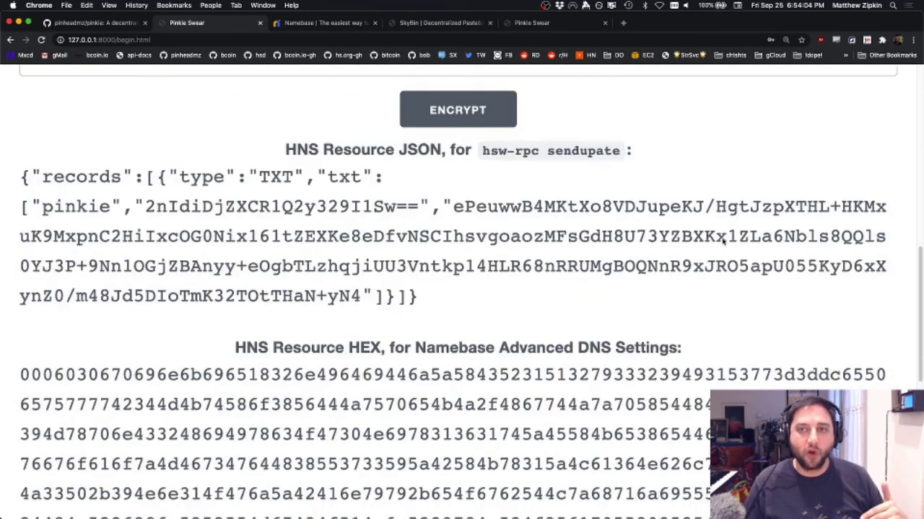
scroll(722, 242, "down", 1)
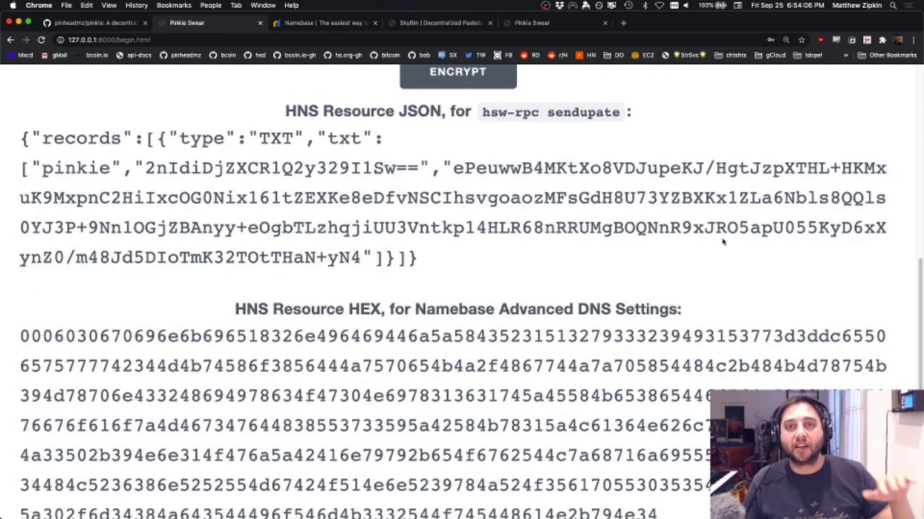
scroll(723, 241, "down", 1)
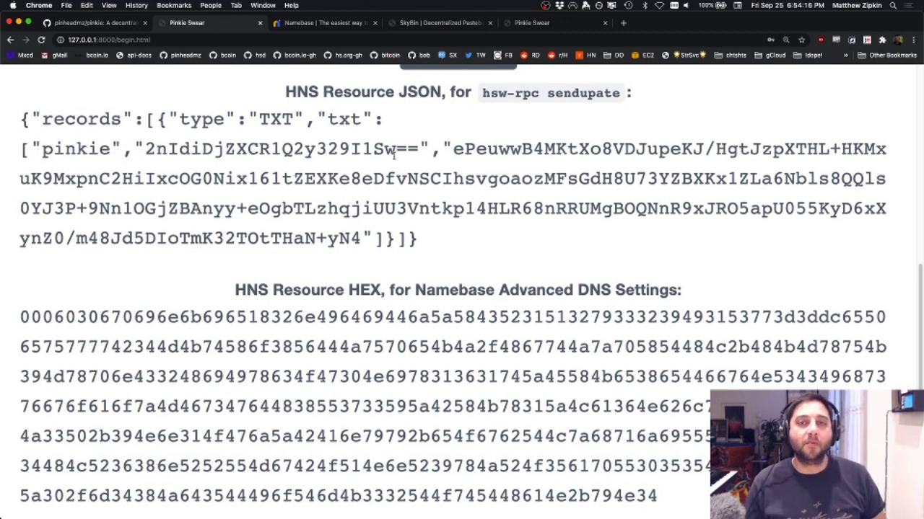
scroll(412, 159, "down", 1)
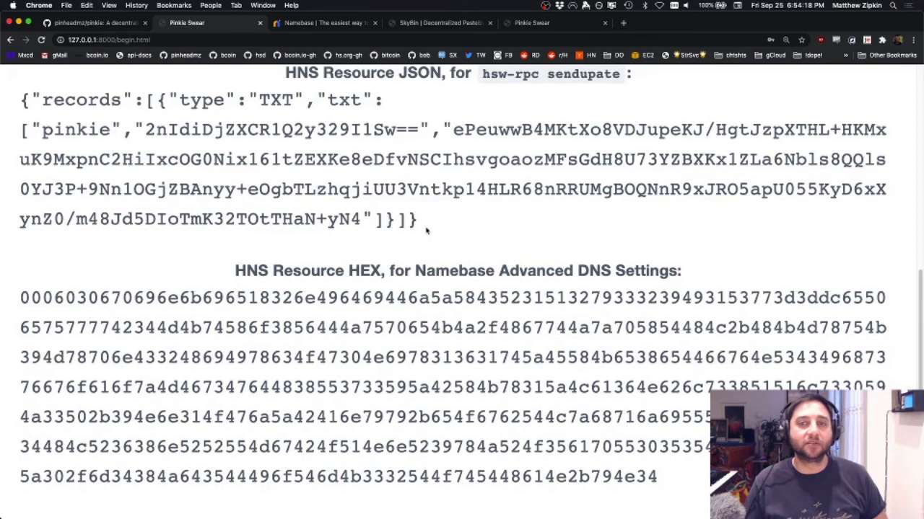
left_click_drag(428, 231, 12, 106)
Step: Select the entire HNS Resource HEX string meant for Namebase Domain Manager
scroll(218, 180, "up", 1)
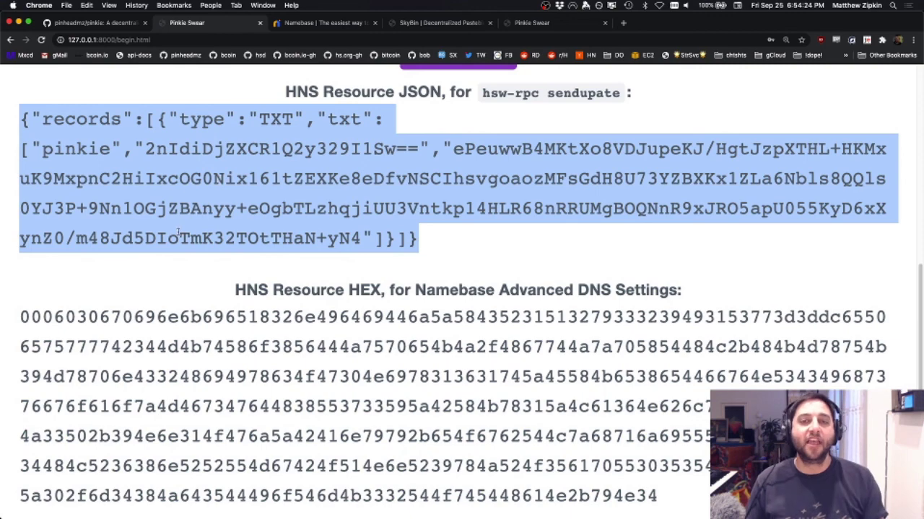
scroll(179, 233, "down", 2)
triple_click(180, 312)
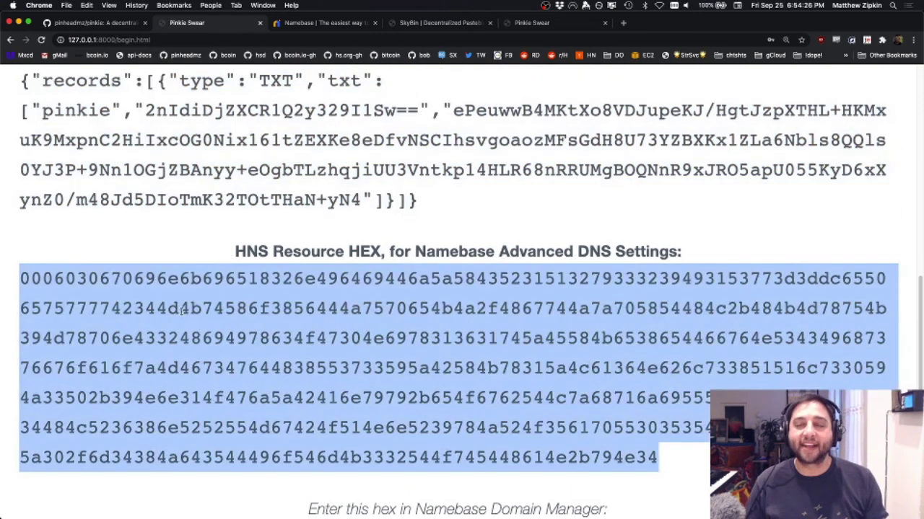
scroll(303, 127, "up", 1)
scroll(301, 128, "down", 1)
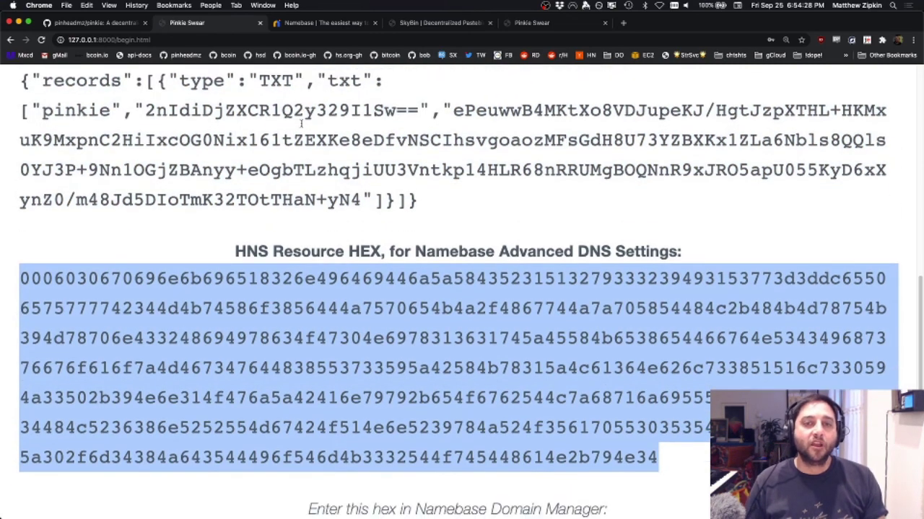
left_click(332, 26)
scroll(206, 175, "down", 1)
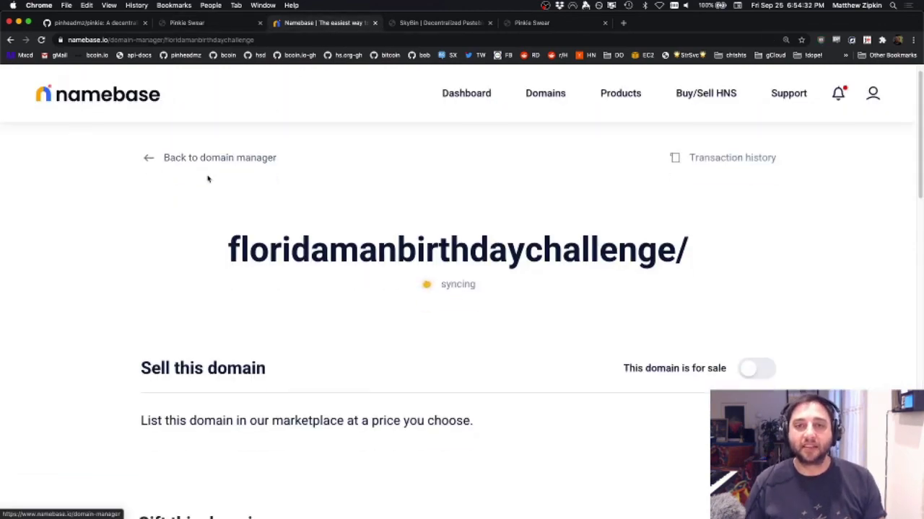
scroll(206, 177, "down", 5)
scroll(130, 205, "down", 10)
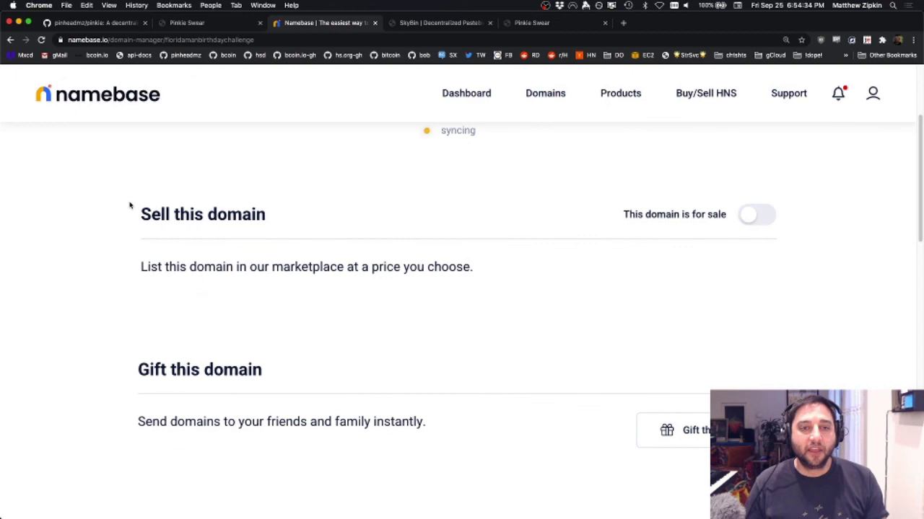
scroll(130, 206, "down", 13)
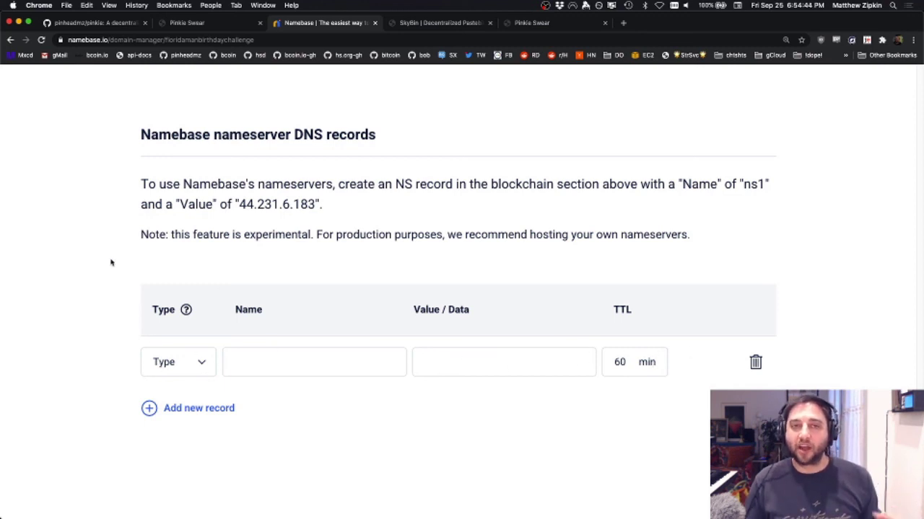
scroll(112, 263, "up", 10)
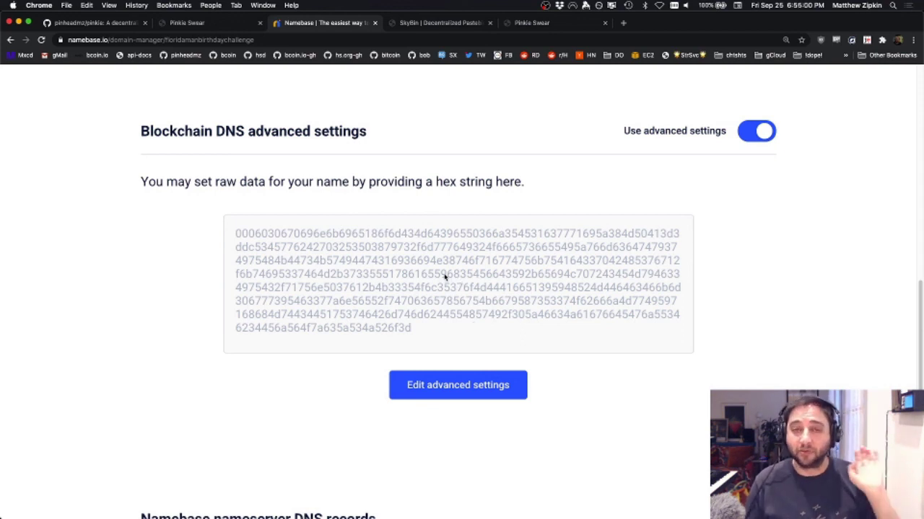
left_click(182, 26)
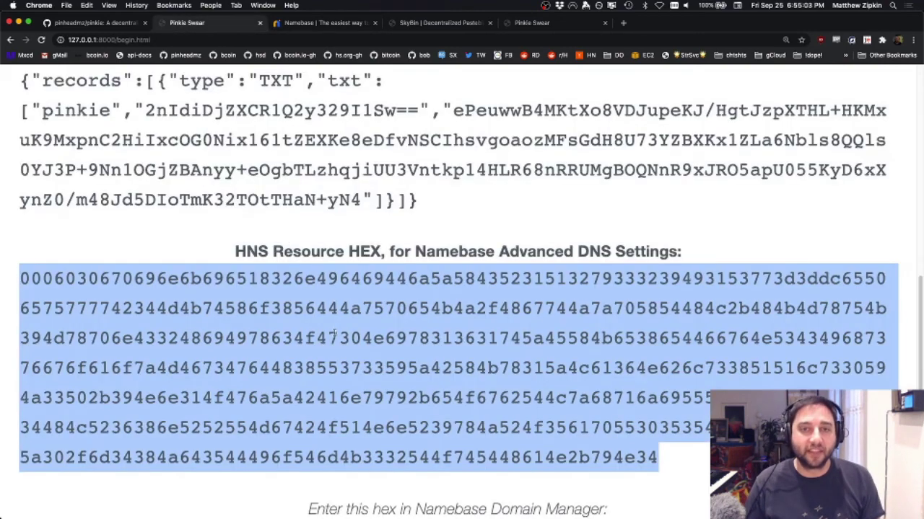
left_click(347, 23)
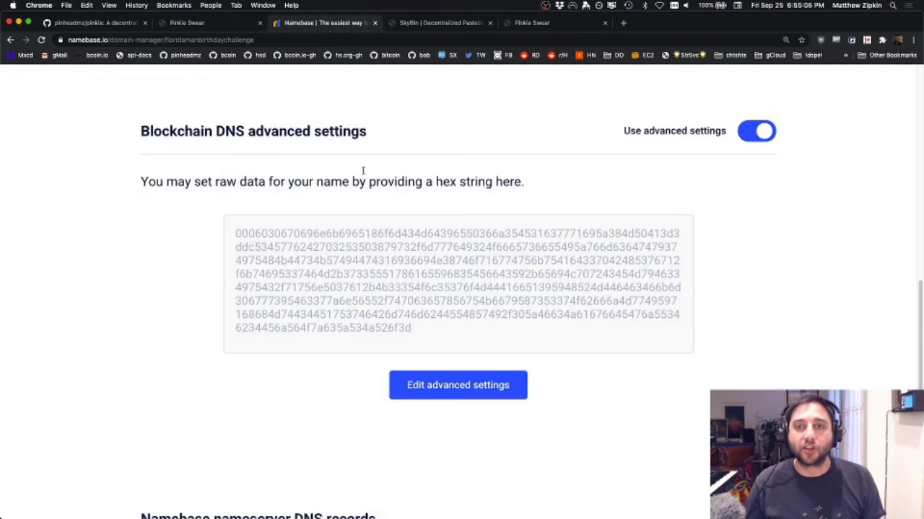
left_click(202, 23)
scroll(280, 169, "up", 1)
Step: Unlock Bob Wallet with the wallet password
key("super+Tab")
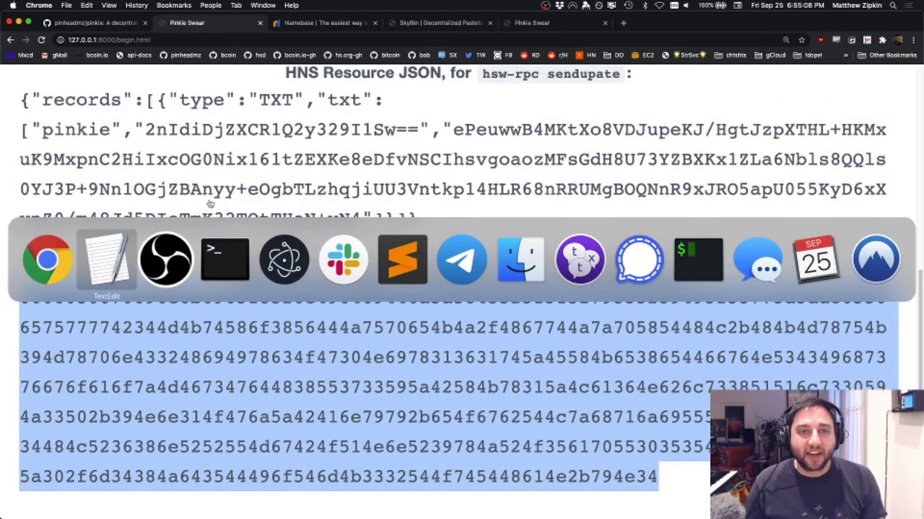
key("super+Tab")
key("super+Tab")
key("super+Tab")
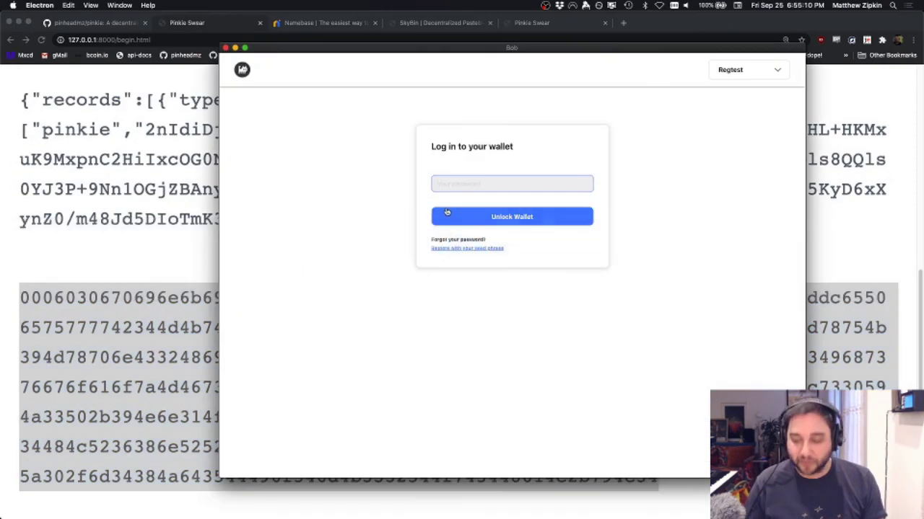
type("*********")
key("Return")
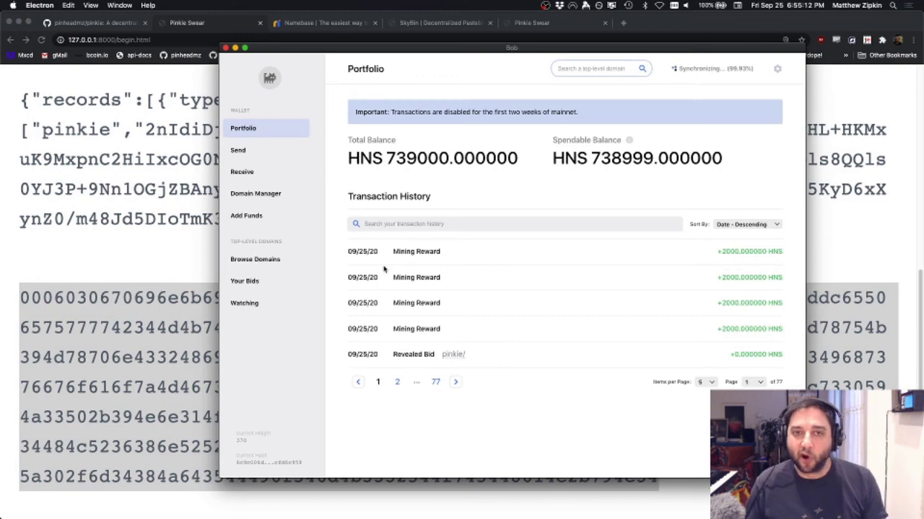
Step: Add a blank TXT record row for pinkie/, then select the HNS Resource JSON in Pinkie-Swear
left_click(453, 357)
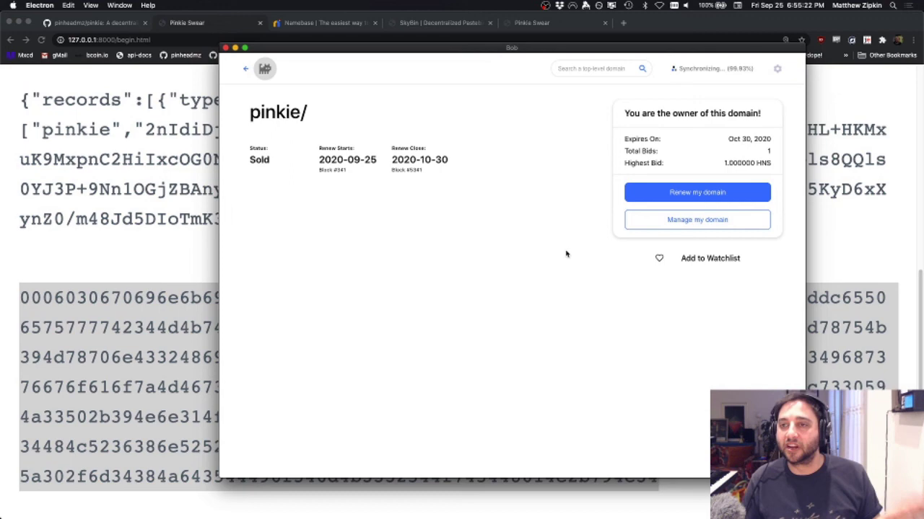
left_click(707, 221)
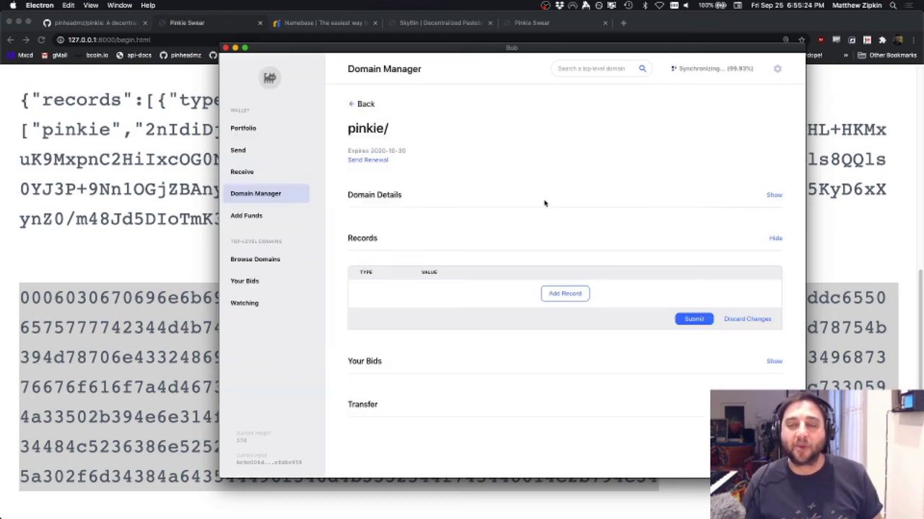
left_click(566, 294)
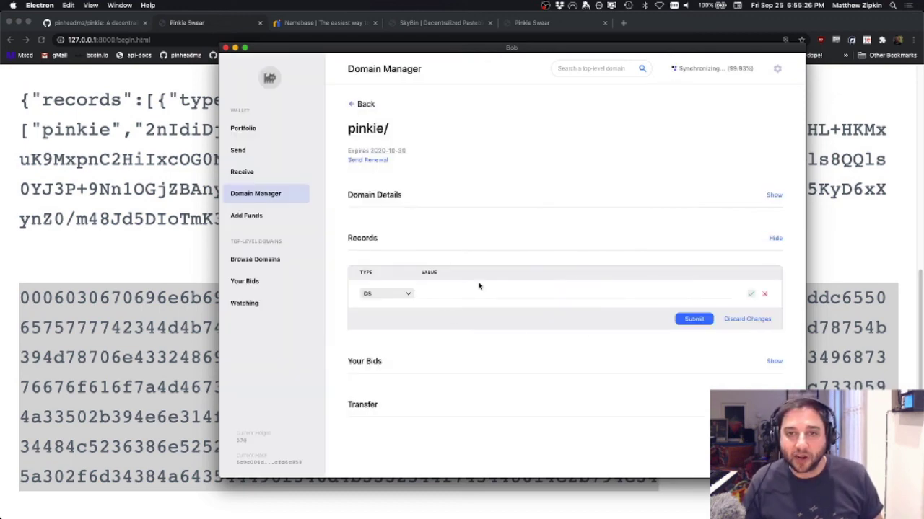
left_click(397, 298)
left_click(393, 355)
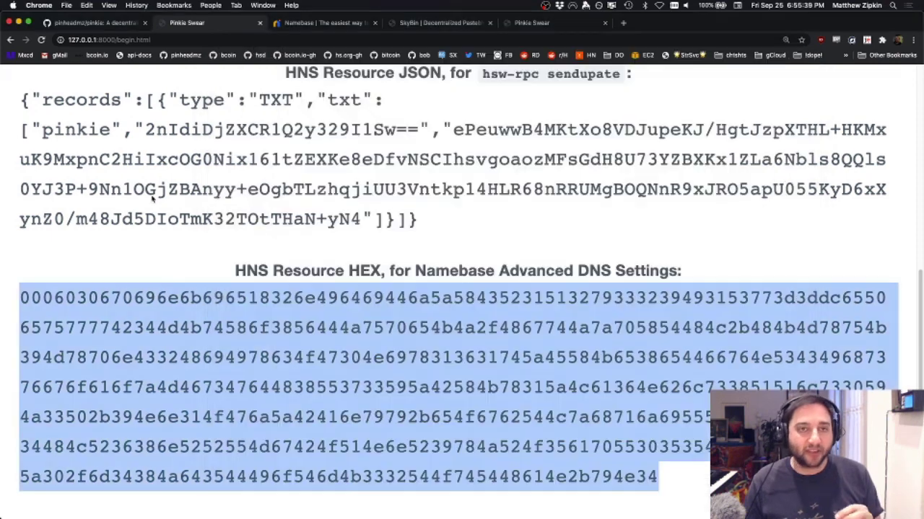
key("super+Tab")
left_click_drag(456, 221, 10, 112)
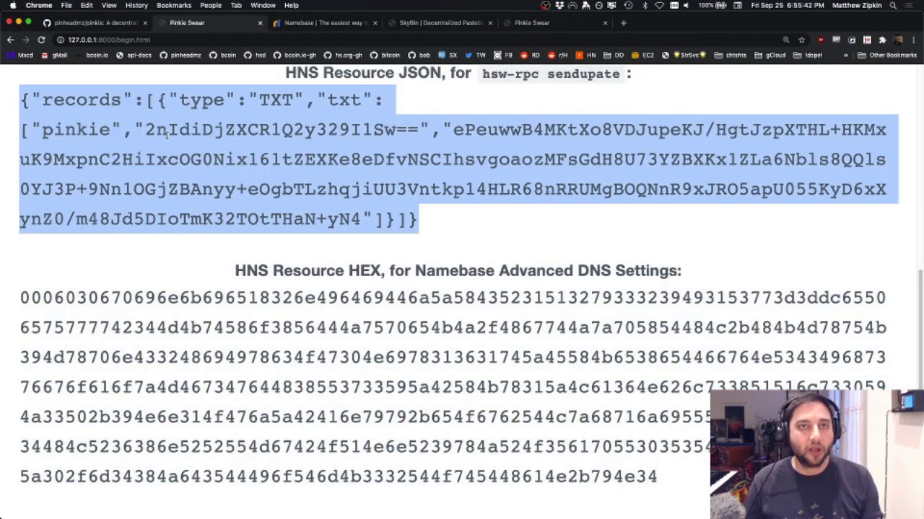
Step: In the tmux session, run hsw-rpc sendupdate pinkie with the pasted TXT-record JSON
key("super+Tab")
left_click(289, 260)
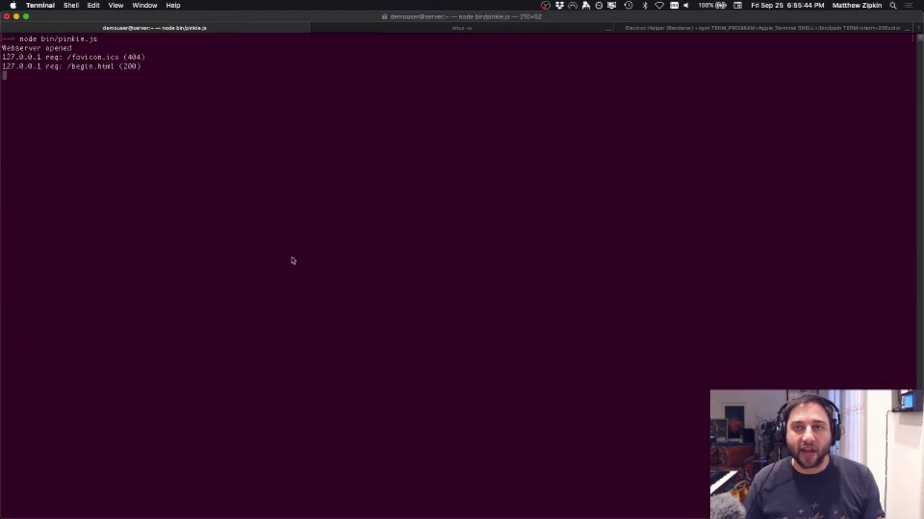
left_click(383, 31)
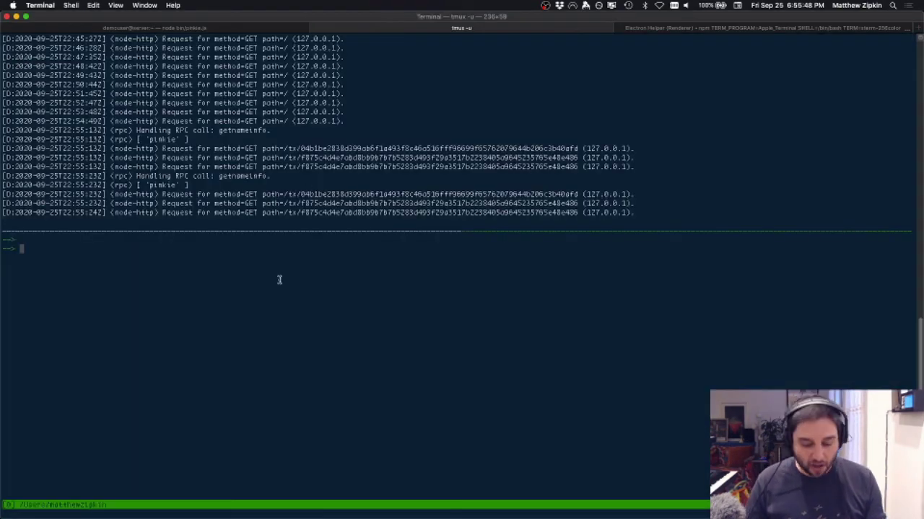
type("hsw-rpc ")
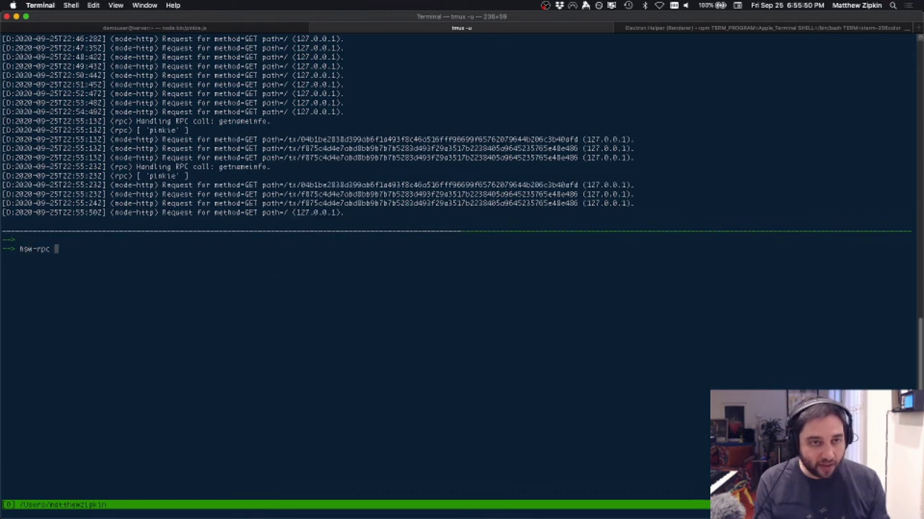
type("sendupdate")
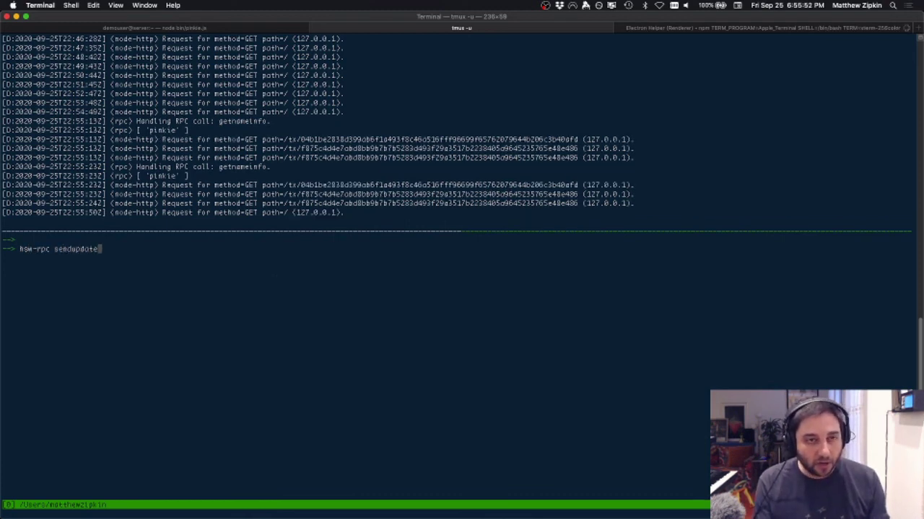
type(" pinkie")
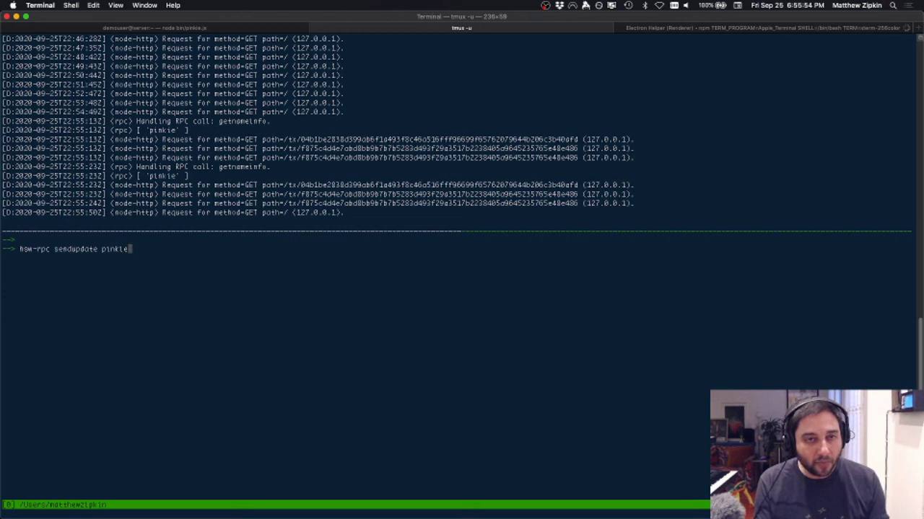
key("super+v")
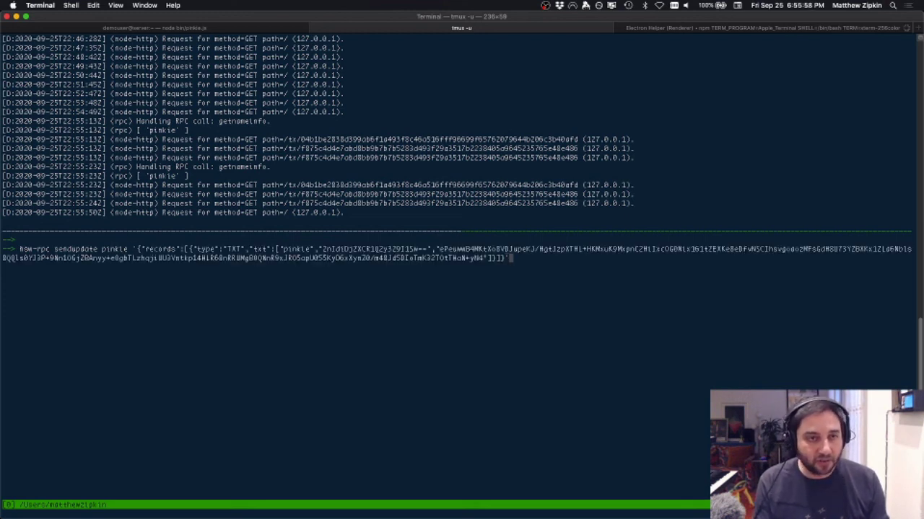
key("Return")
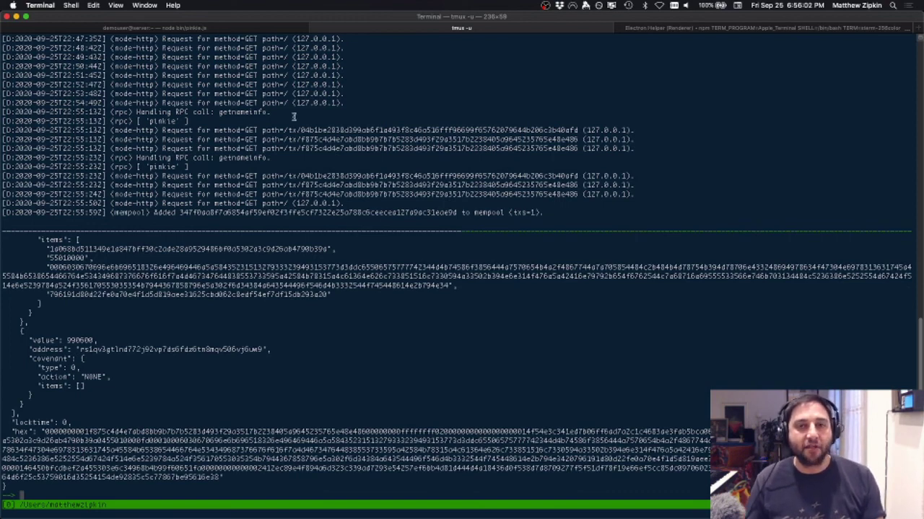
key("super+Tab")
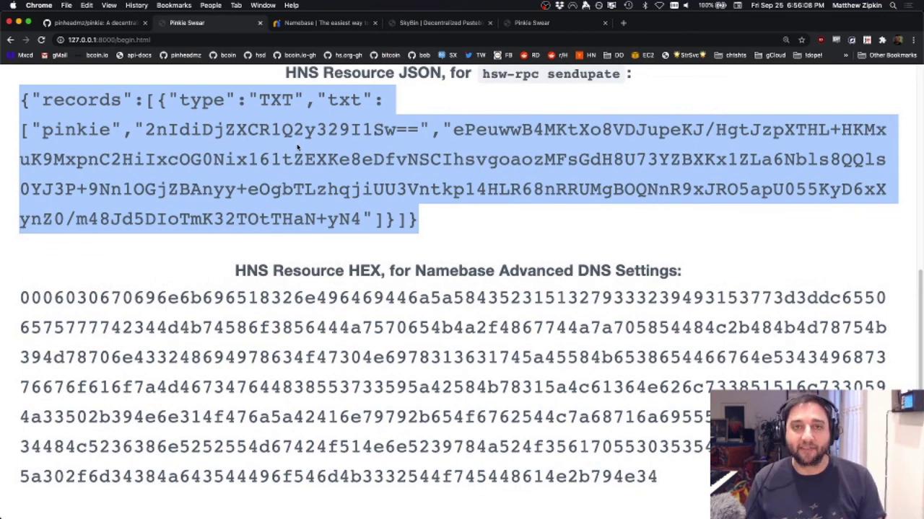
key("super+Tab")
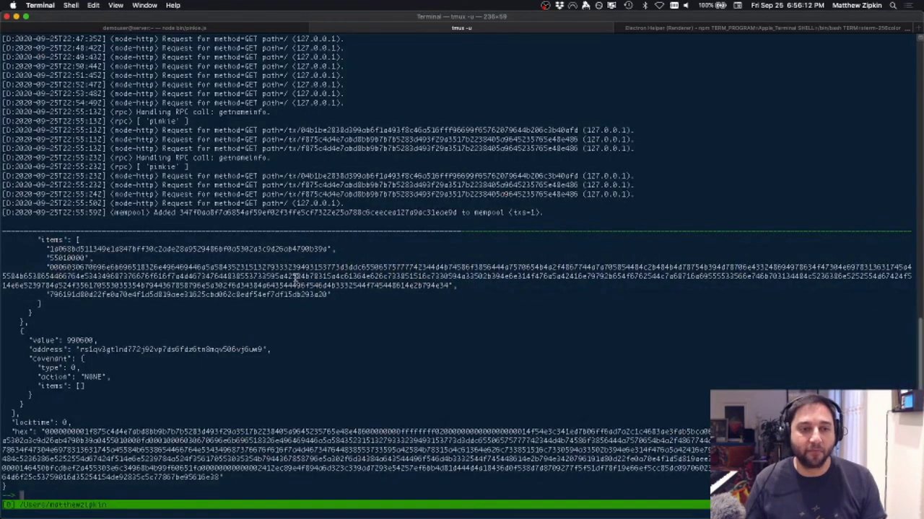
Step: Mine ten blocks, then run hsd-rpc getnameresource pinkie to confirm the new TXT record
key("Up")
key("Up")
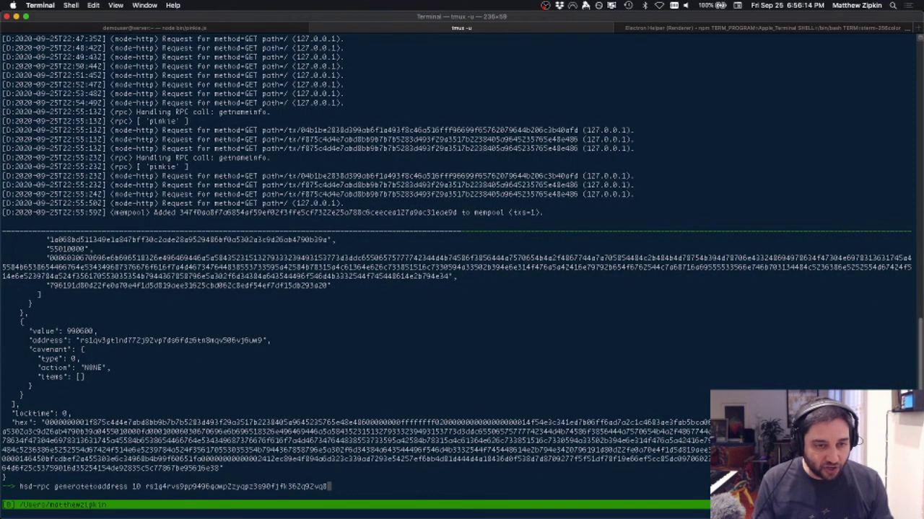
key("Return")
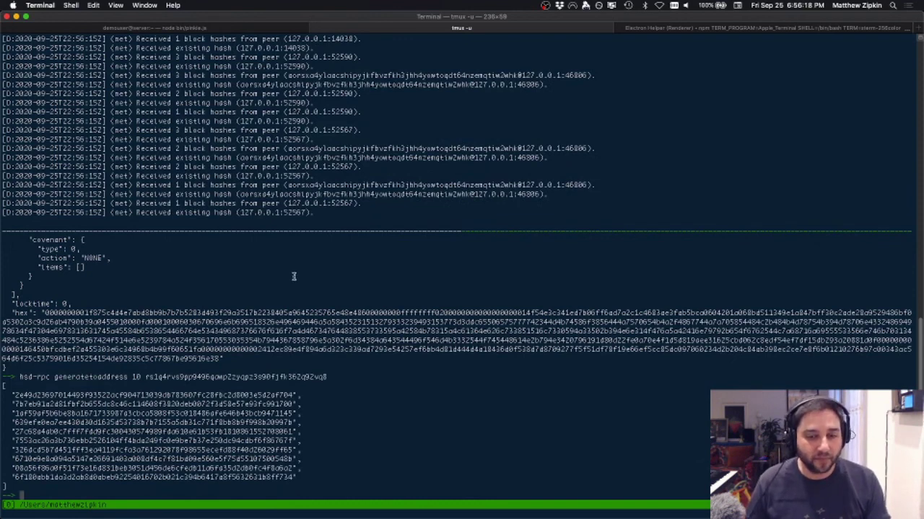
key("super+Tab")
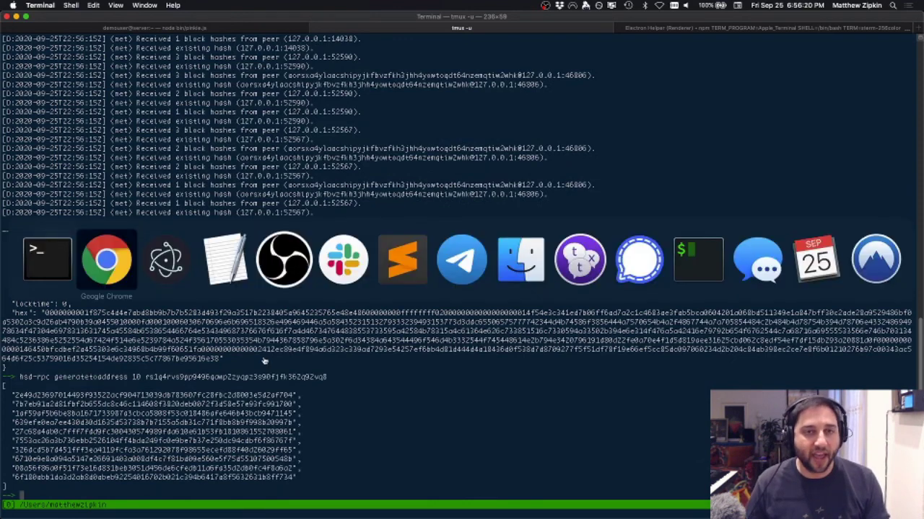
left_click(55, 281)
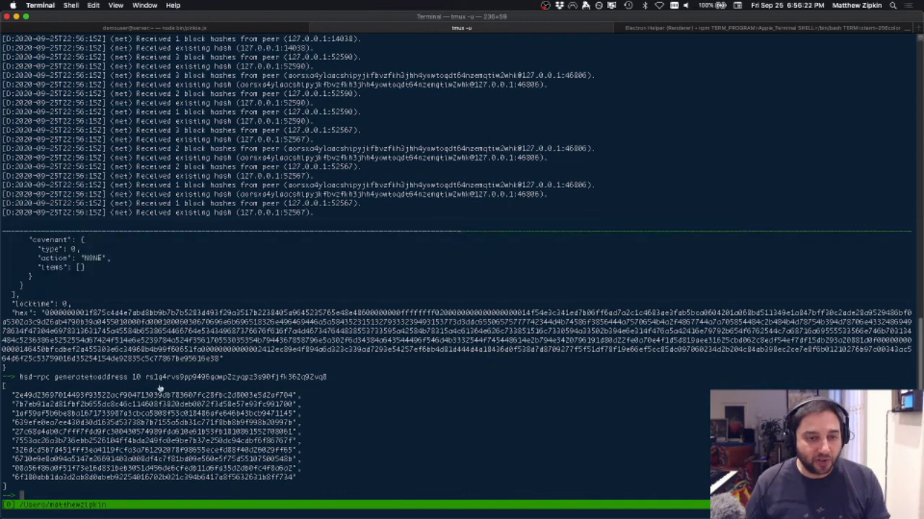
type("hsd-rpc get")
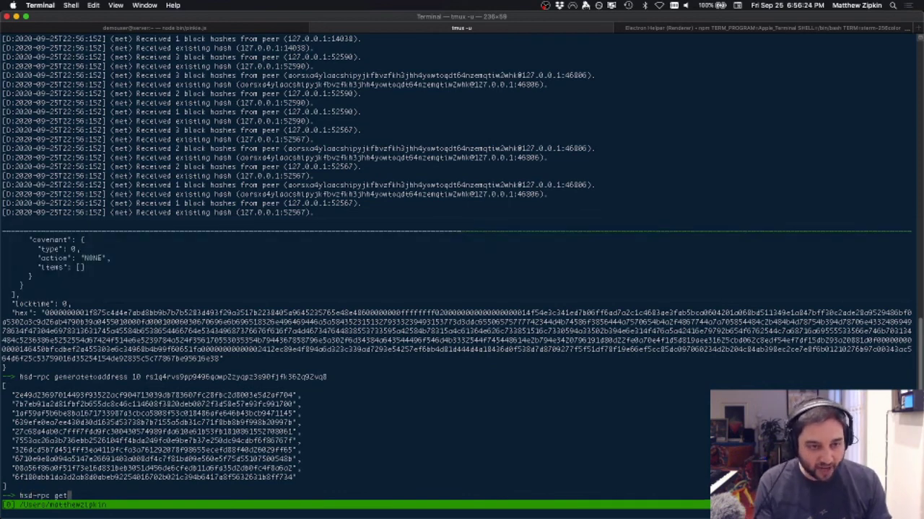
type("nameresource")
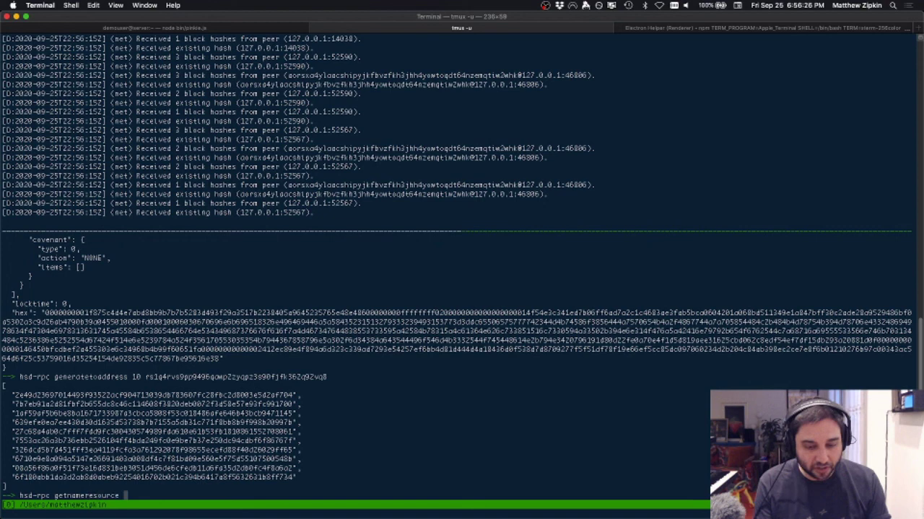
type("pinkie")
key("Return")
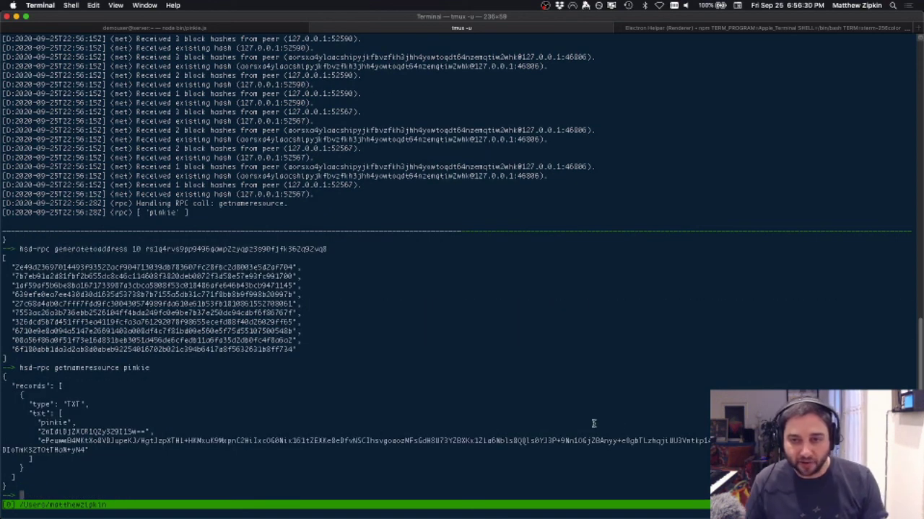
key("super+Tab")
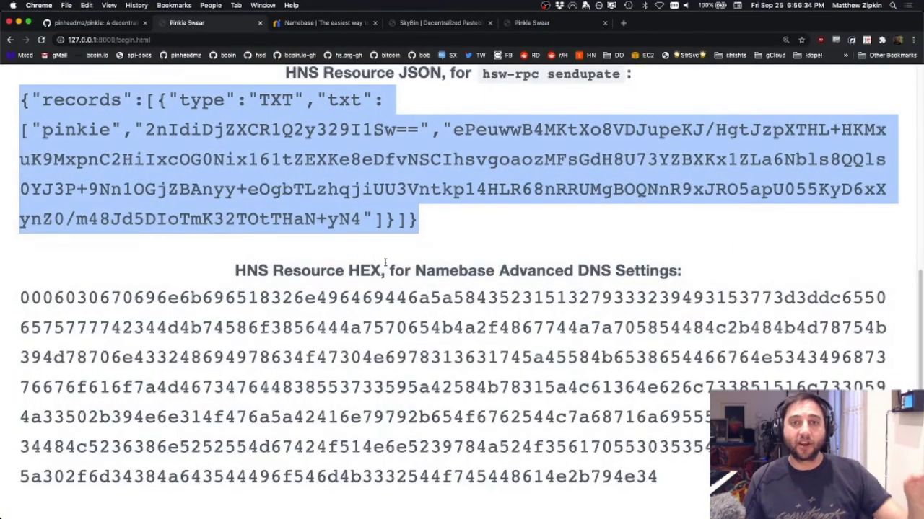
Step: Copy the receive address under the 24-word seed phrase, briefly checking the Namebase DNS tab
left_click(386, 263)
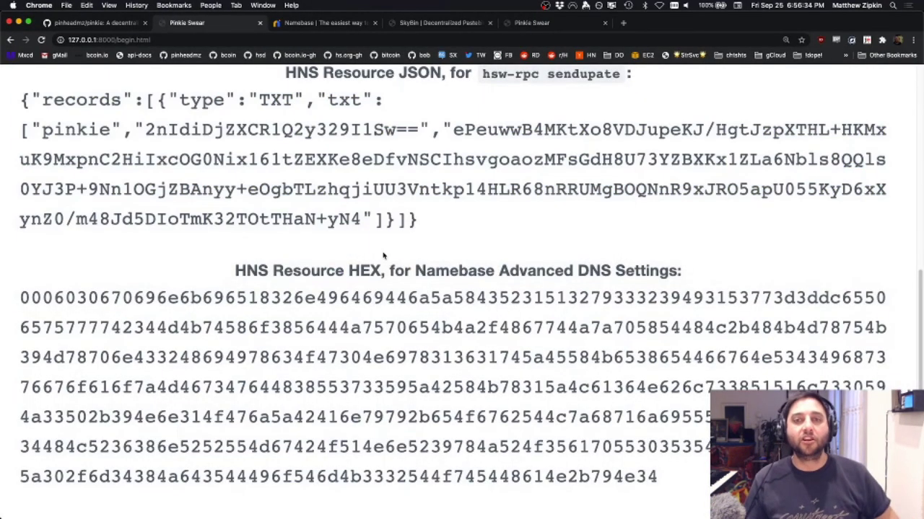
scroll(383, 255, "down", 3)
scroll(379, 260, "up", 10)
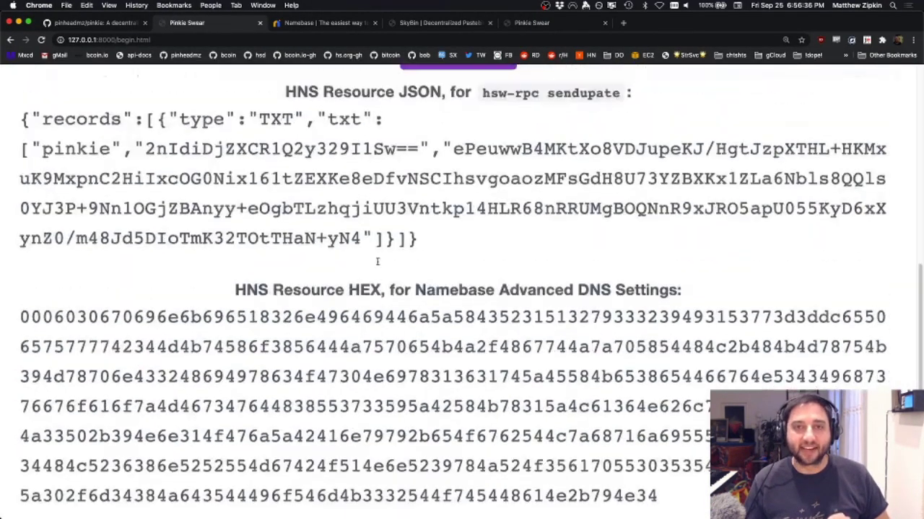
scroll(377, 261, "up", 3)
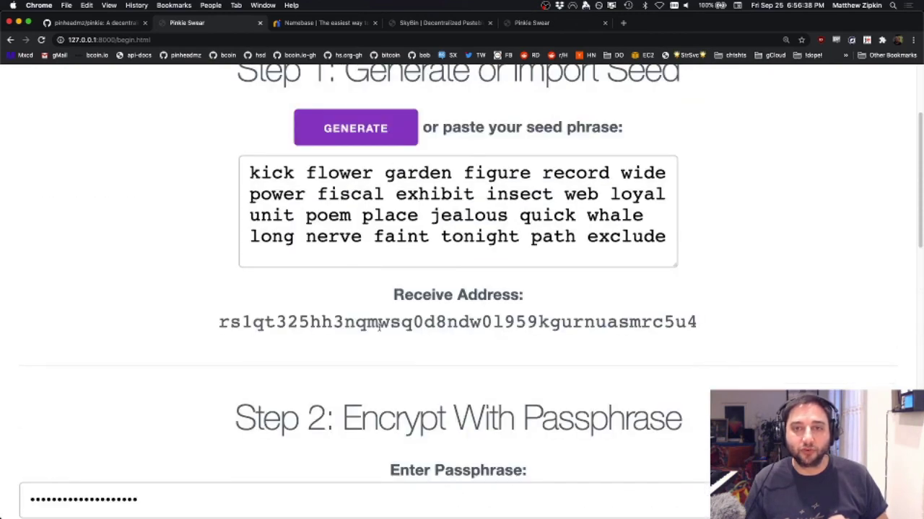
double_click(379, 325)
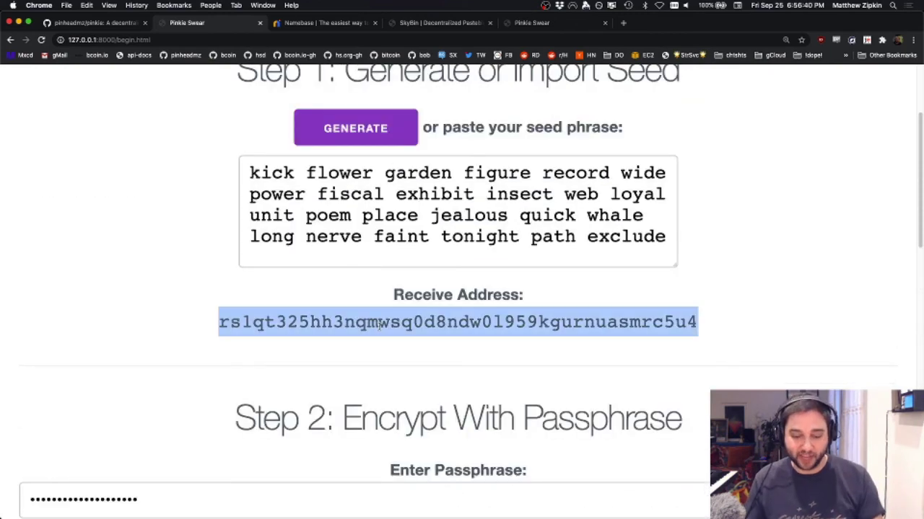
scroll(373, 328, "down", 3)
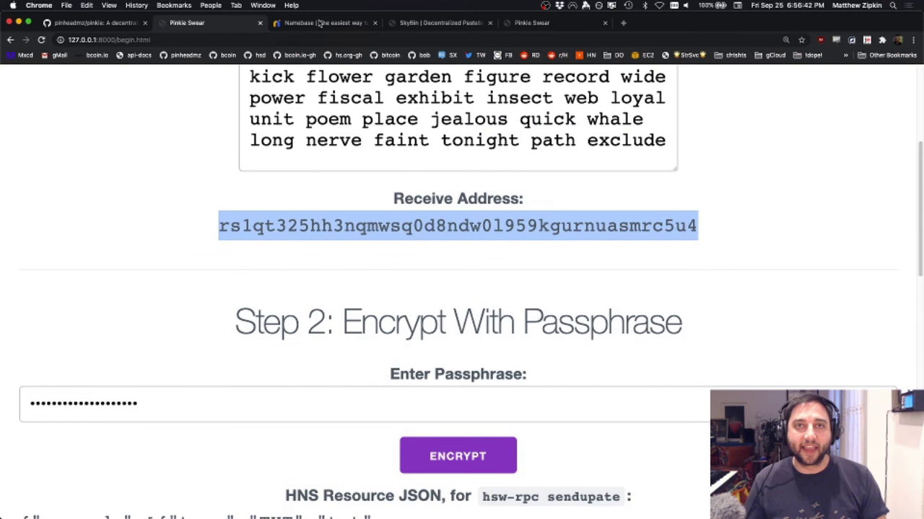
left_click(320, 23)
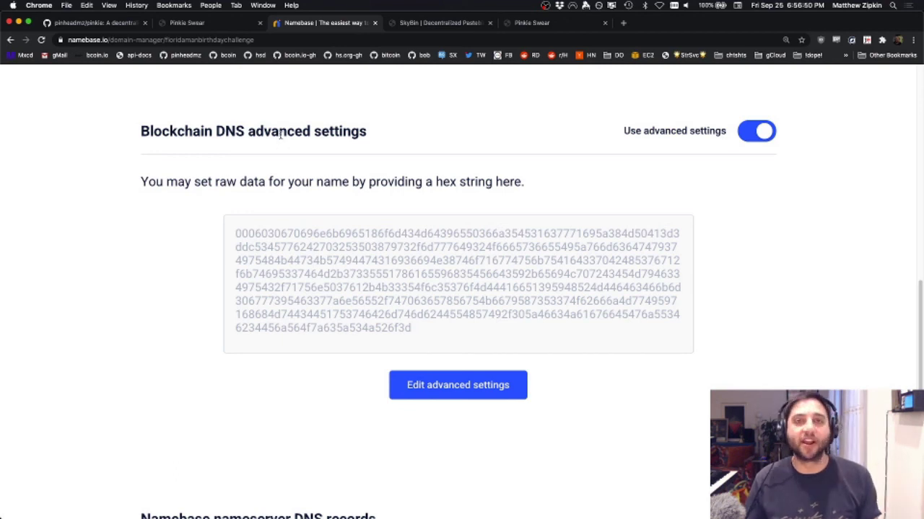
left_click(223, 23)
key("super+Tab")
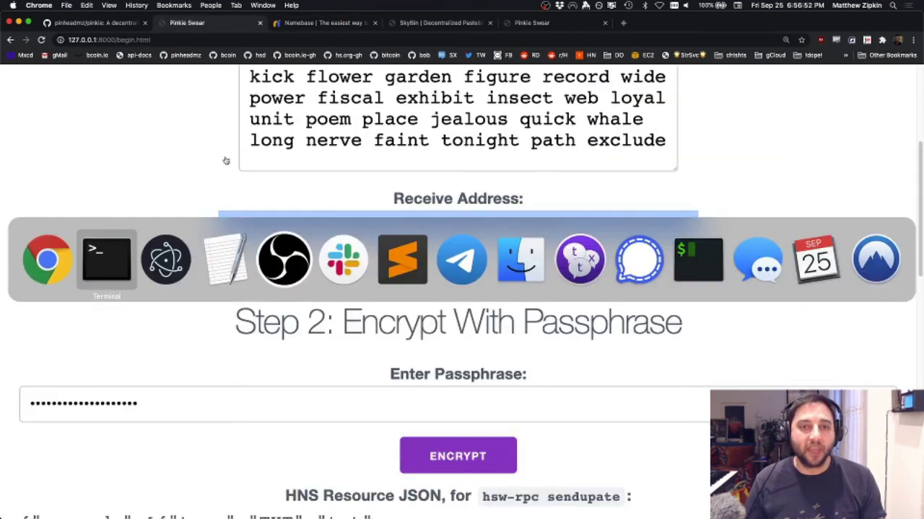
Step: Discard the blank TXT row and transfer pinkie/ to the pasted receive address, confirming with the password
key("super+Tab")
key("super+Tab")
key("super+Tab")
key("shift+super+Tab")
key("shift+super+Tab")
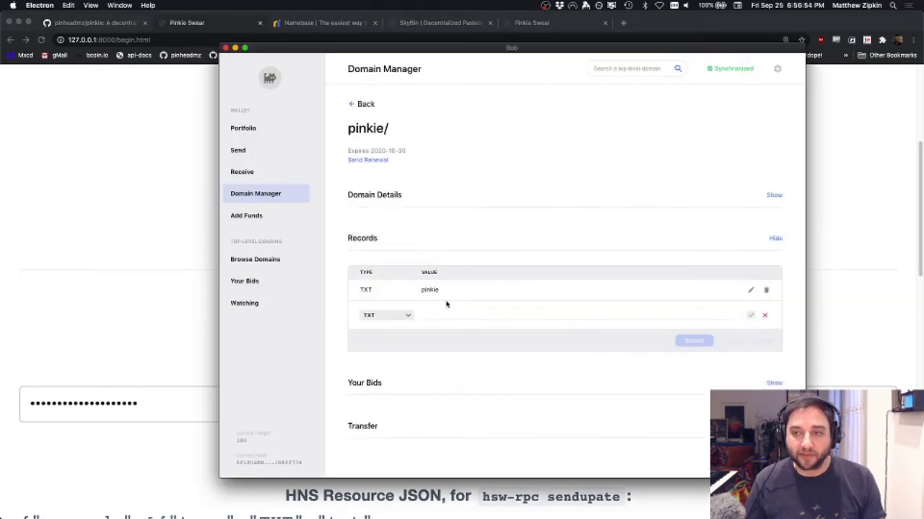
left_click(764, 316)
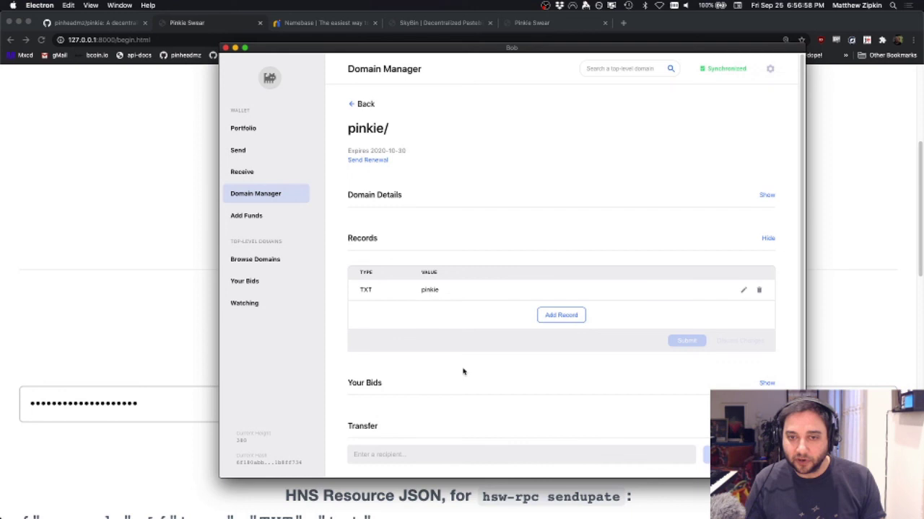
left_click(404, 456)
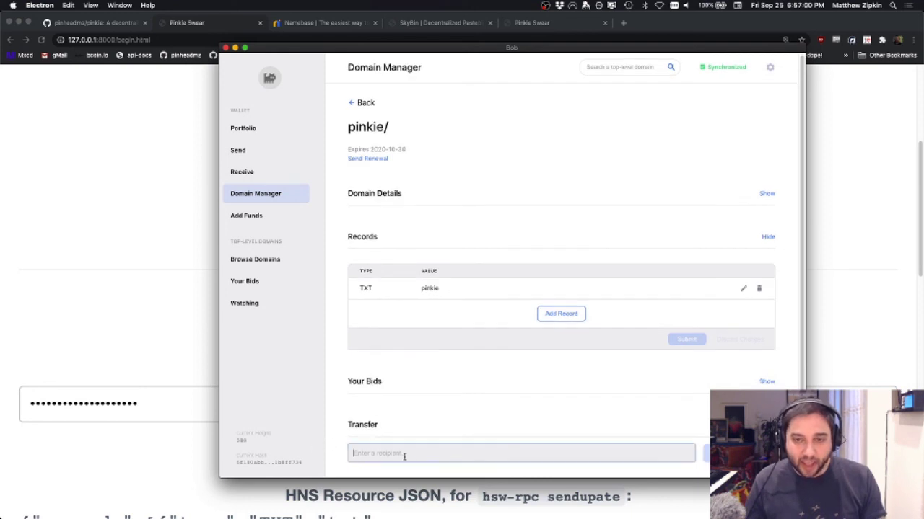
type("rs1qt325hh3nqmwsq0d8ndw0959kgumuasmrc5u4")
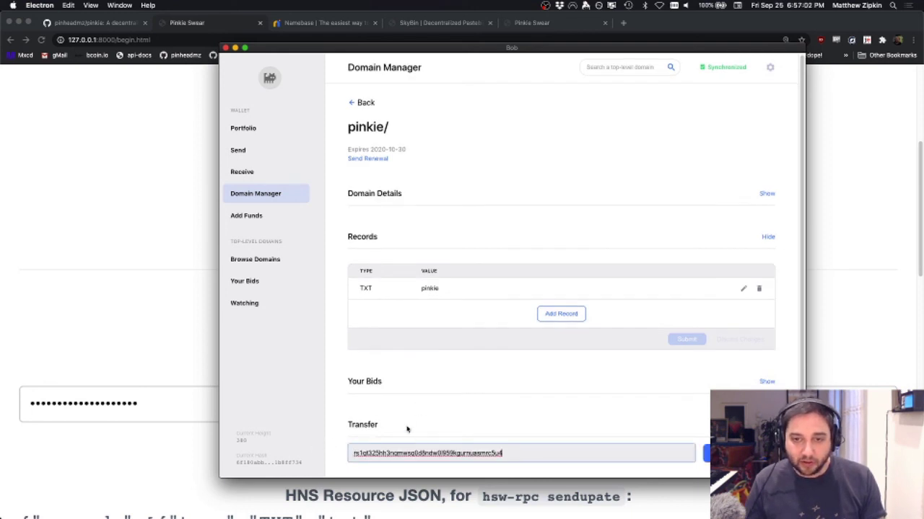
key("Return")
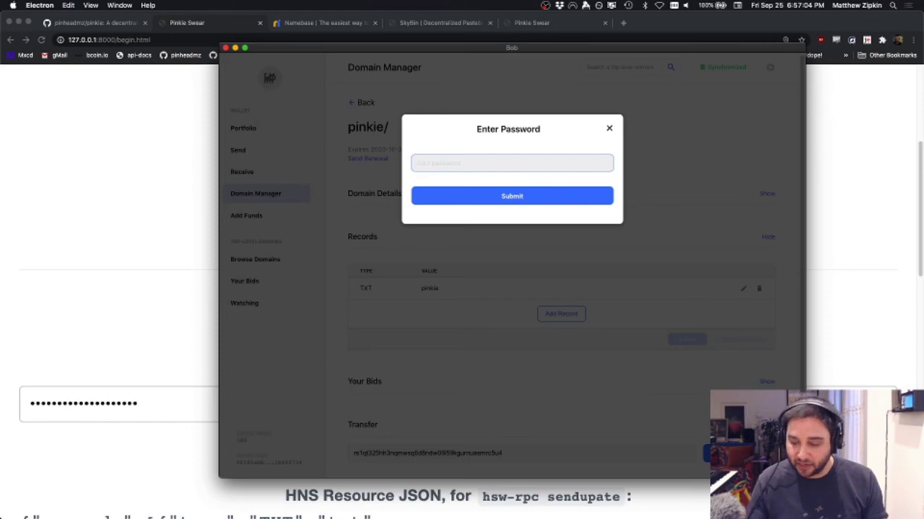
key("Return")
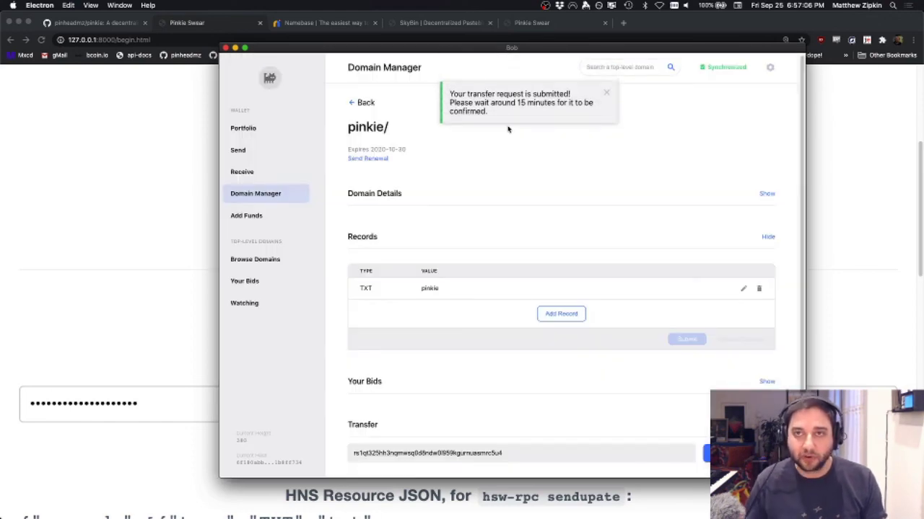
Step: Mine 10 more blocks, then open pinkie/'s management page to check its Transfer status
key("super+Tab")
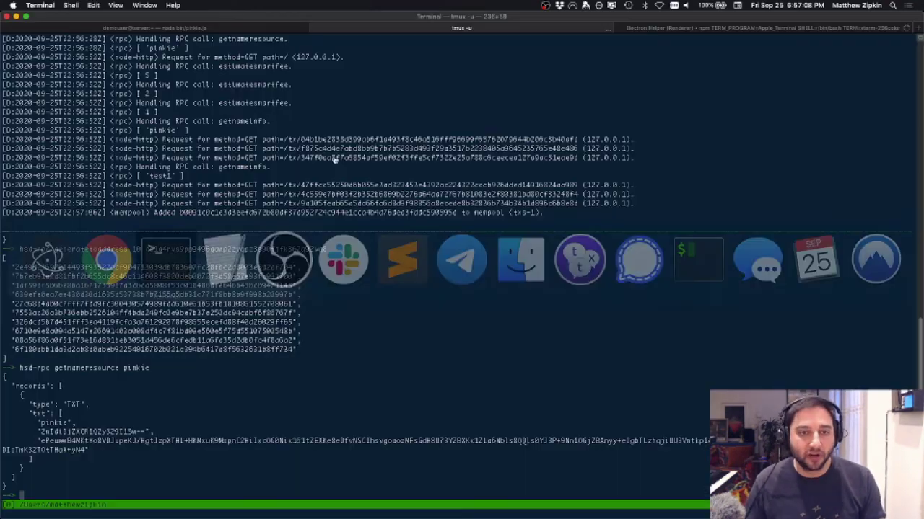
key("Up")
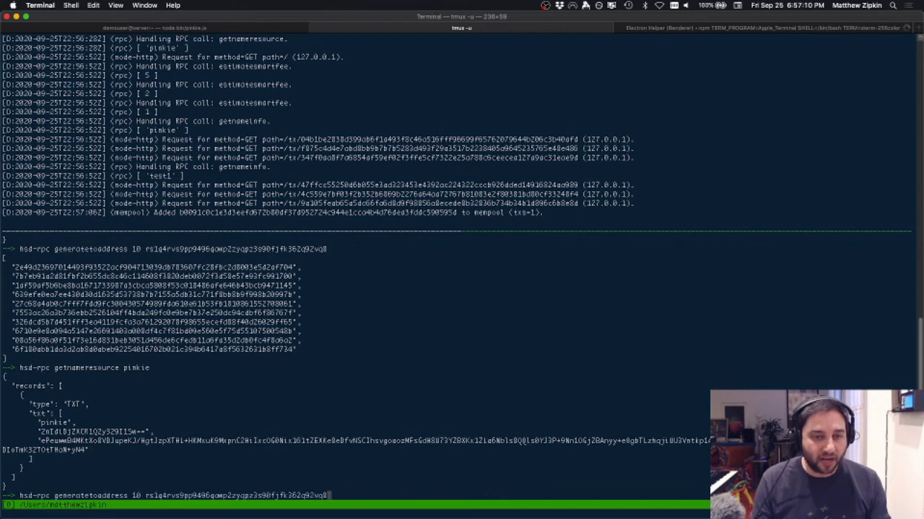
key("Return")
key("super+Tab")
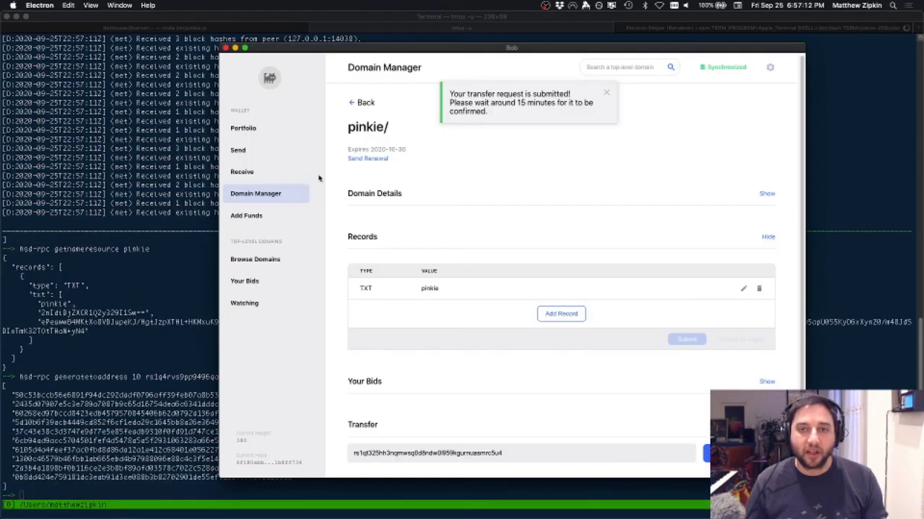
left_click(269, 131)
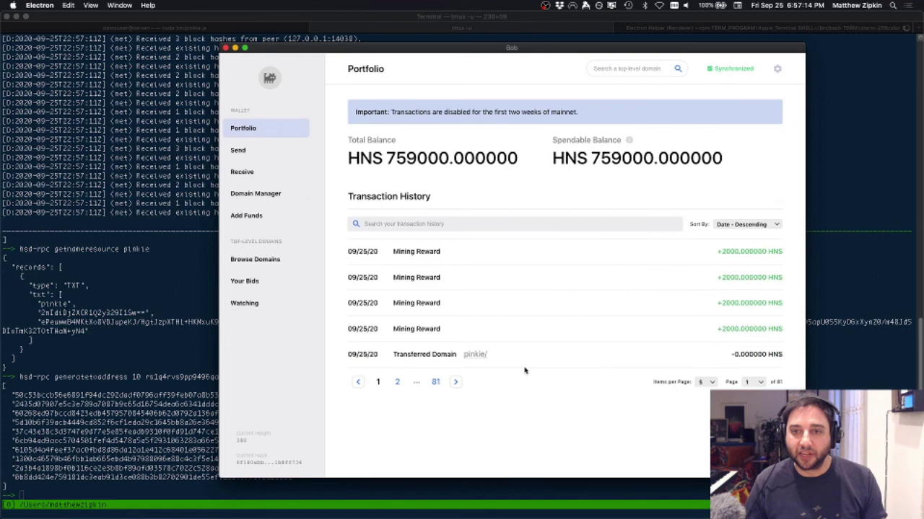
left_click(476, 355)
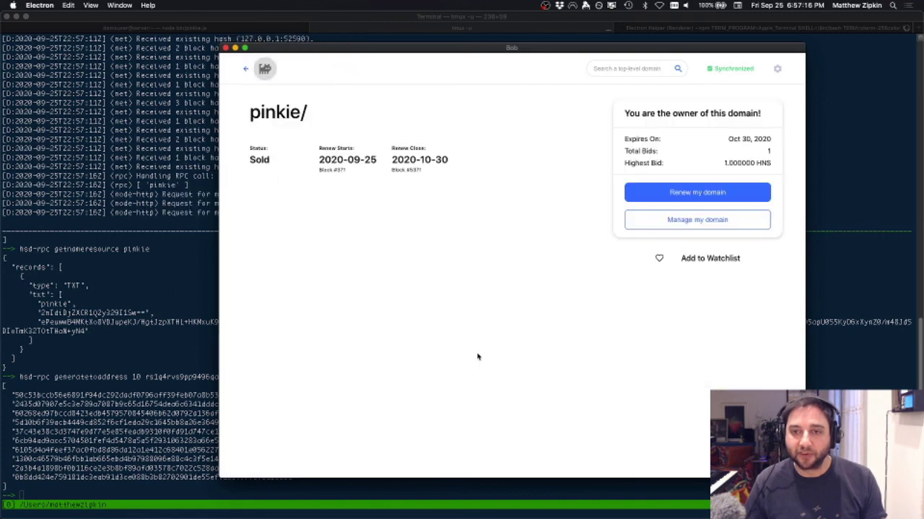
left_click(676, 219)
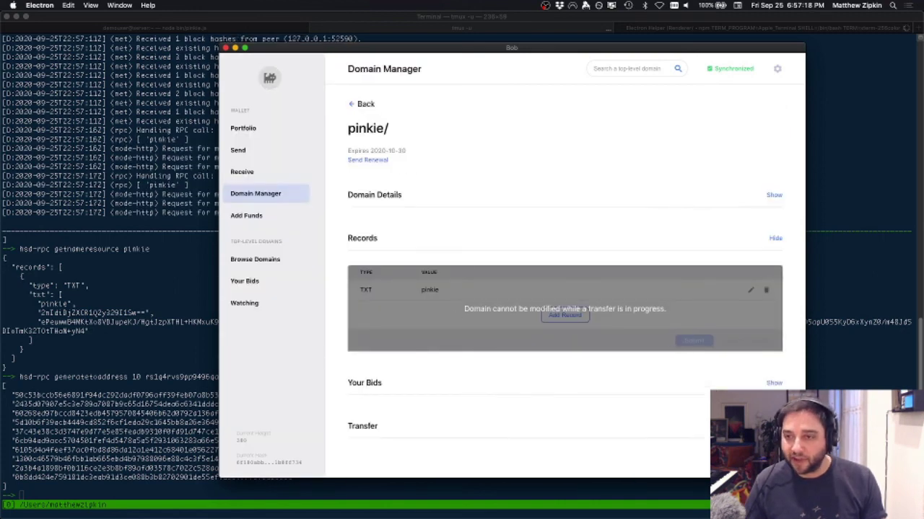
scroll(627, 394, "down", 5)
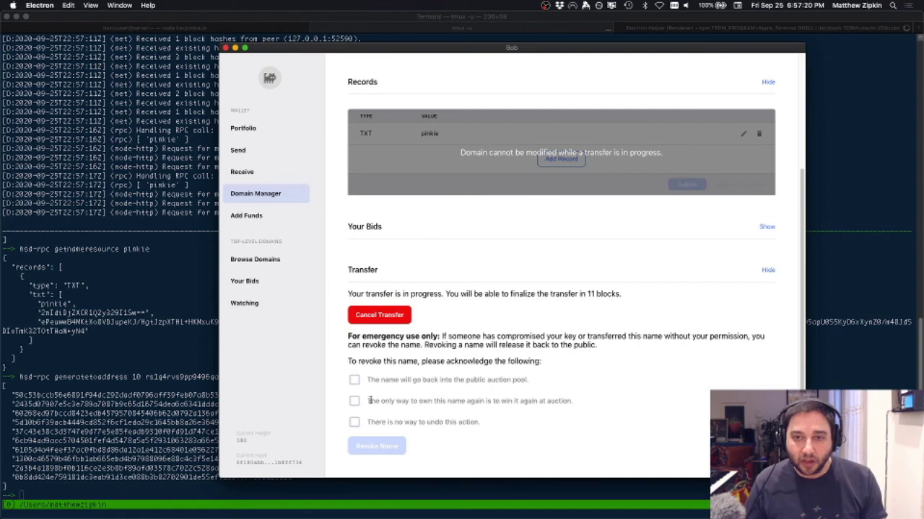
Step: Mine another 10 blocks and recheck pinkie/ from page 3 of the transaction history
left_click(134, 410)
key("Up")
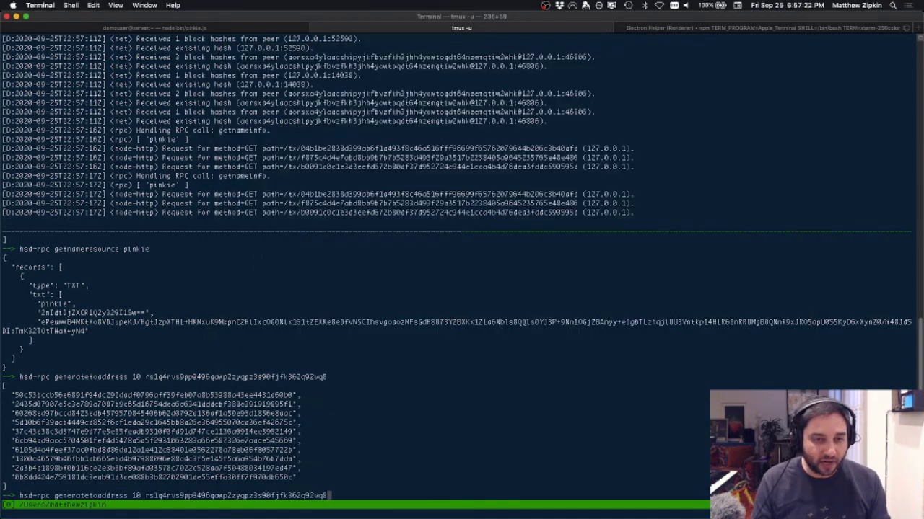
key("Return")
key("super+Tab")
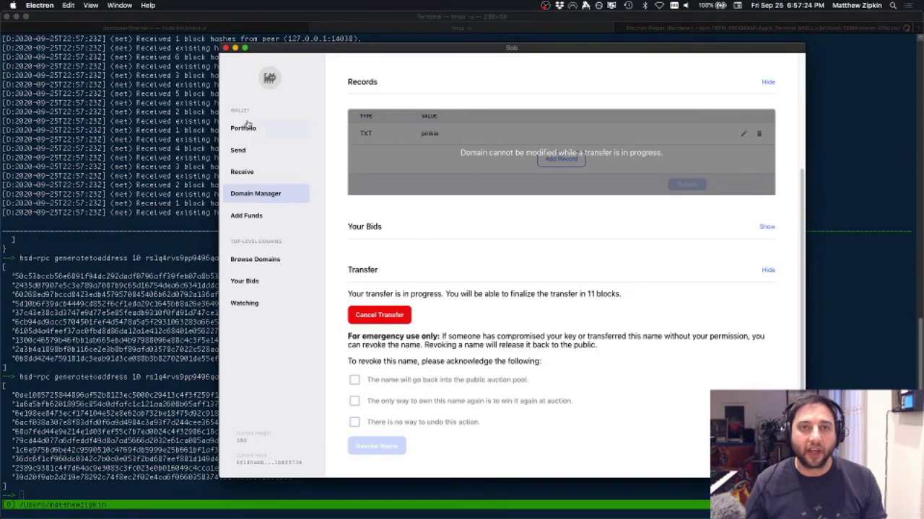
left_click(245, 126)
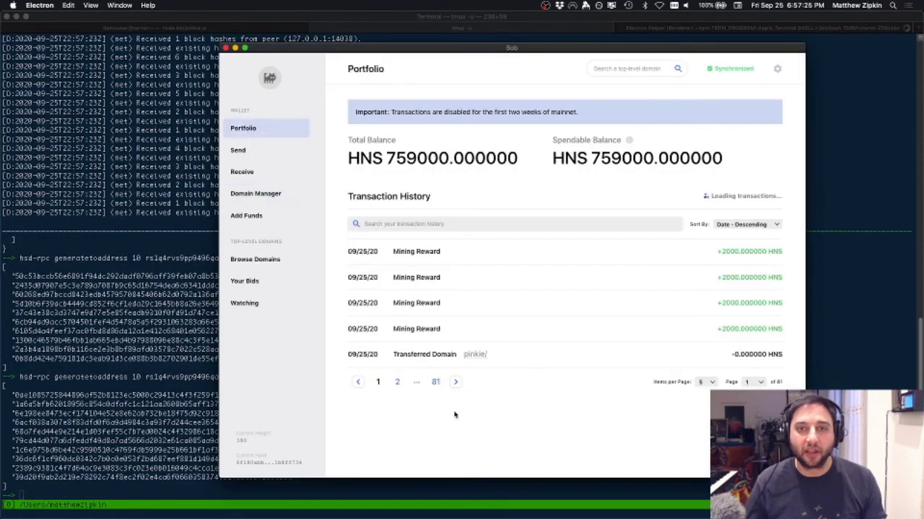
left_click(396, 382)
left_click(416, 382)
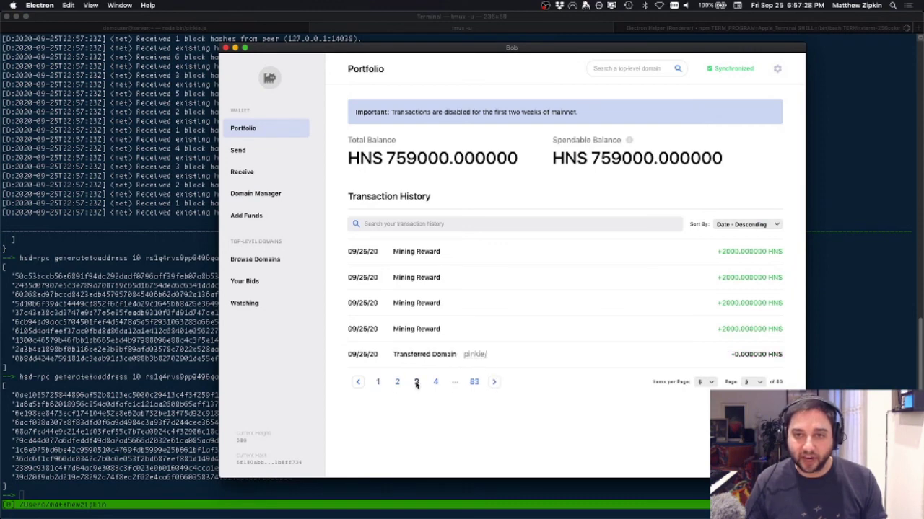
left_click(474, 355)
left_click(711, 218)
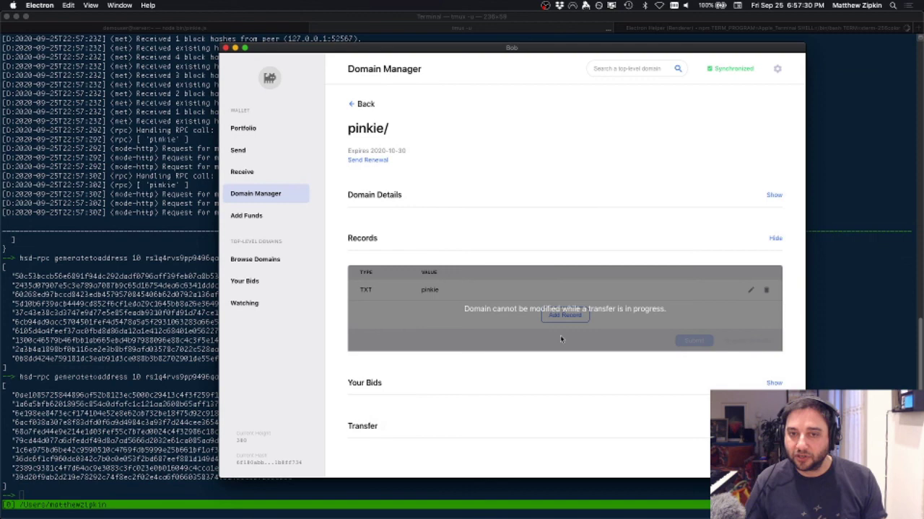
scroll(666, 412, "down", 3)
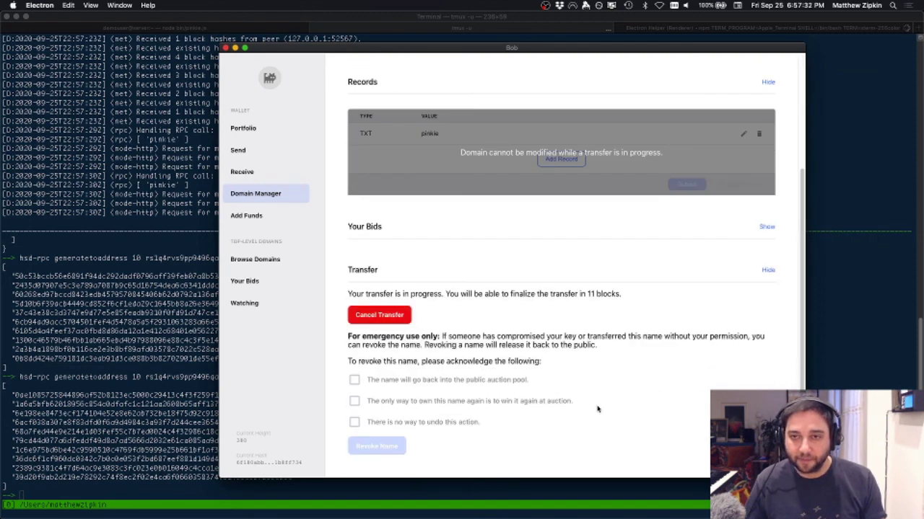
Step: Mine 10 more blocks and bring Bob Wallet back to its portfolio login screen
left_click(58, 385)
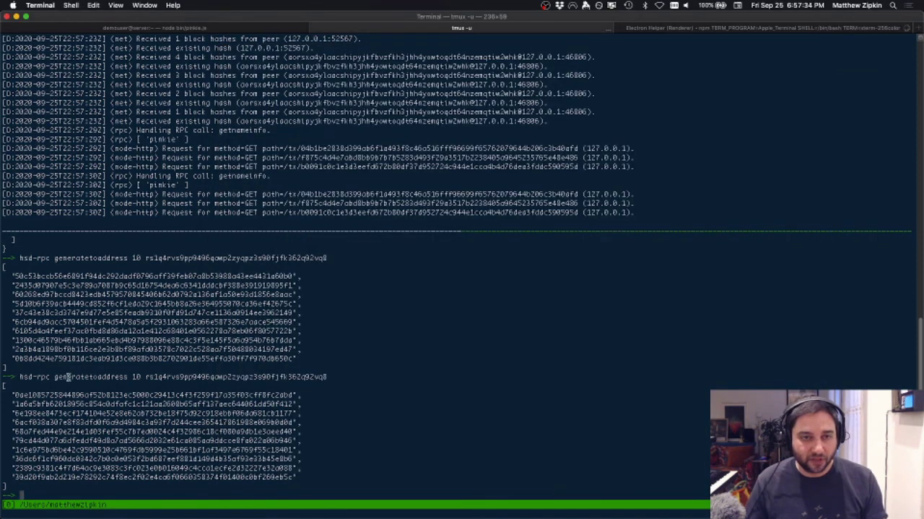
key("Up")
key("Return")
key("super+Tab")
left_click(278, 132)
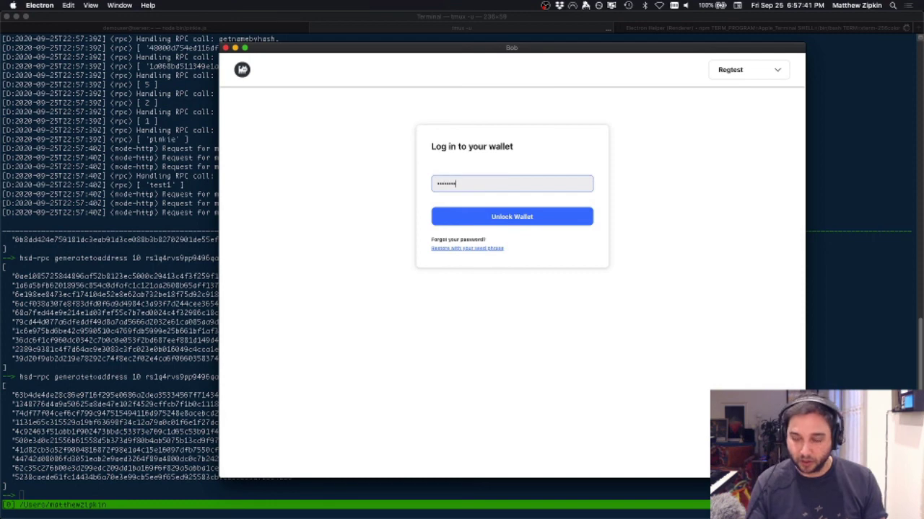
Step: Unlock the wallet, look up 'pinkie', and finalize its transfer with the wallet password
key("Return")
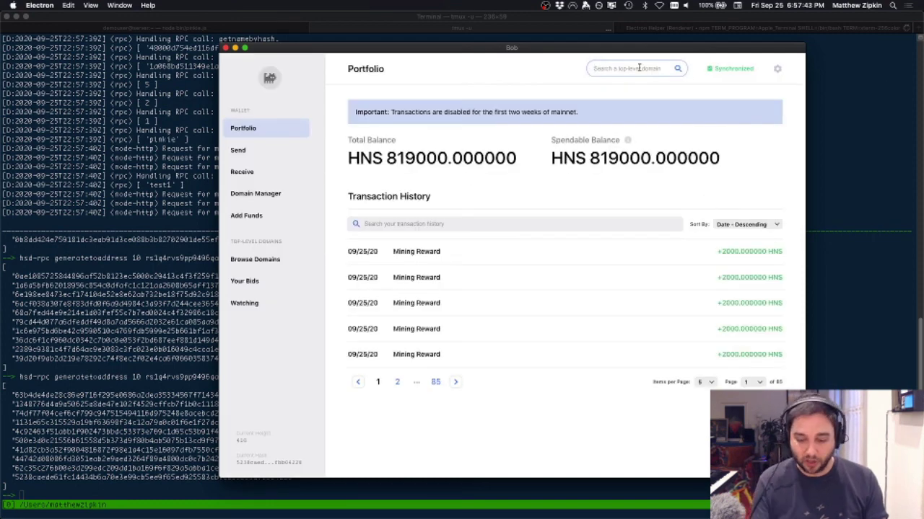
left_click(638, 67)
type("pinkie")
key("Return")
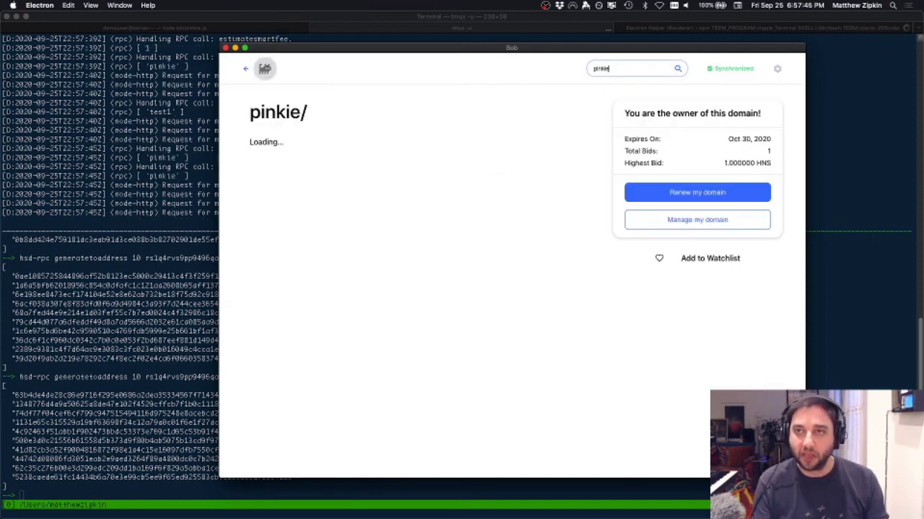
left_click(689, 225)
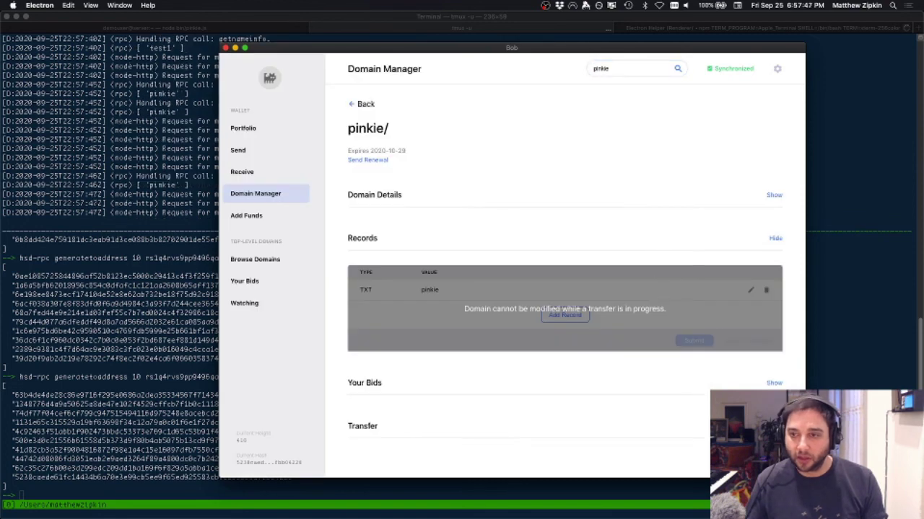
scroll(707, 402, "down", 5)
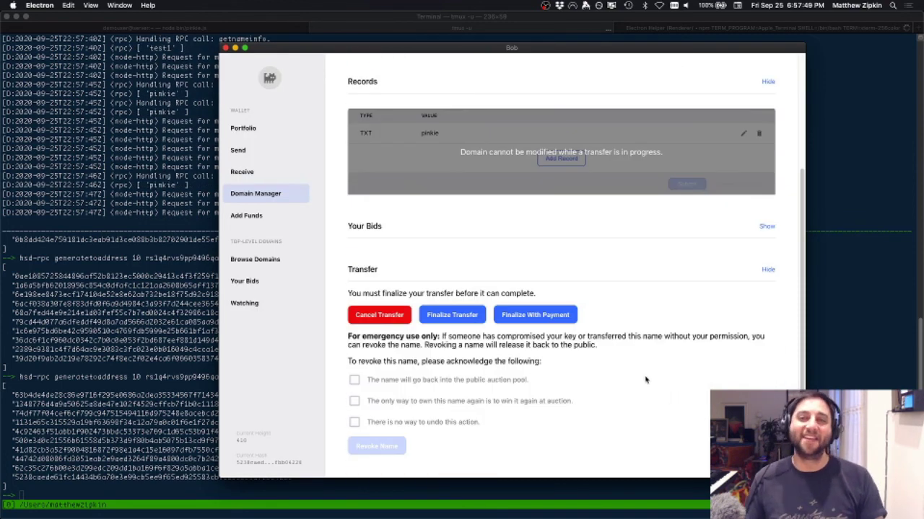
left_click(451, 315)
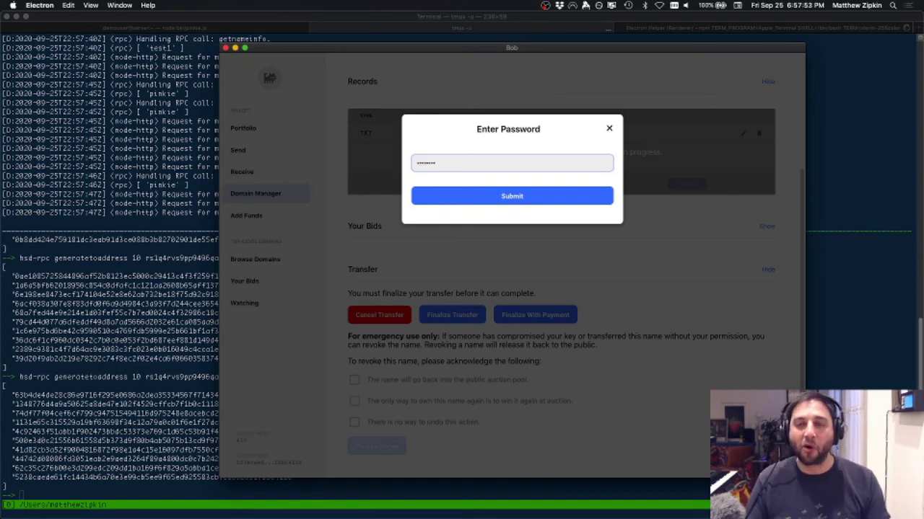
key("Return")
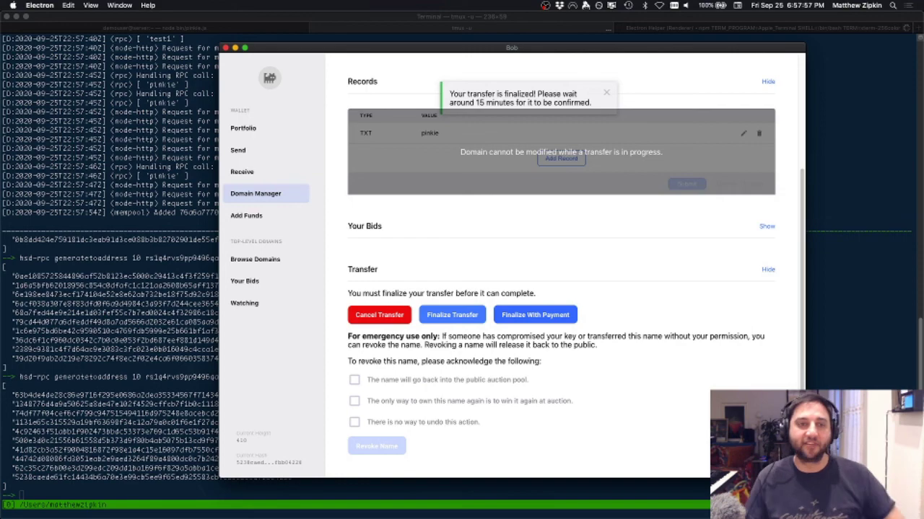
Step: Mine ten more blocks with hsd-rpc generatetoaddress
key("super+Tab")
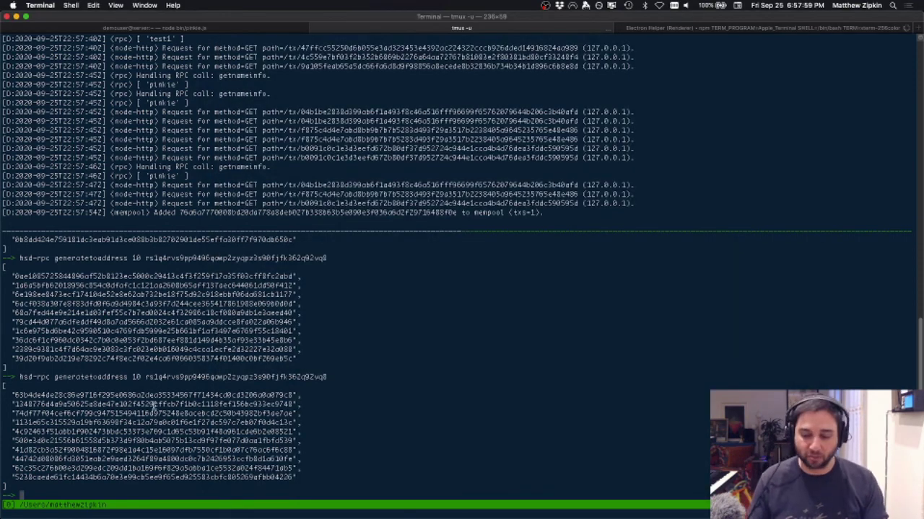
key("Up")
key("Return")
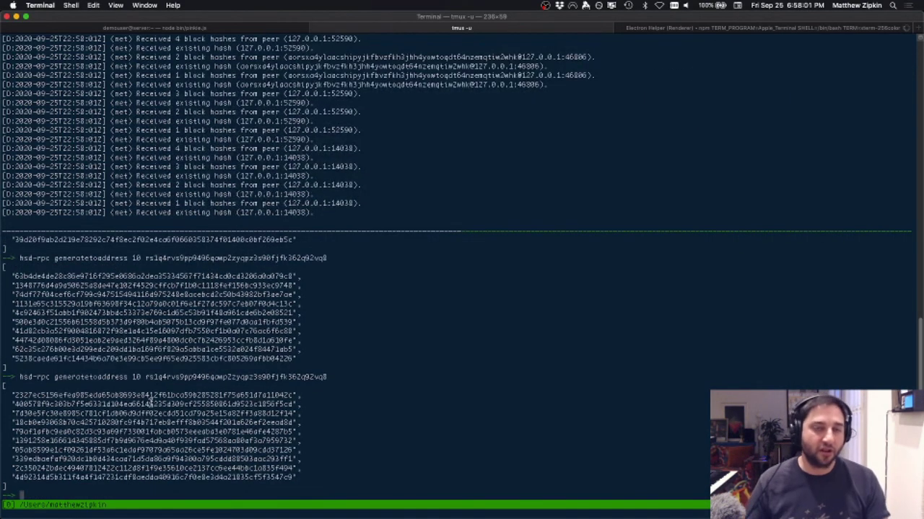
key("super+Tab")
Step: Reload and unlock Bob Wallet, and confirm the Domain Manager lists no owned domains
left_click(283, 131)
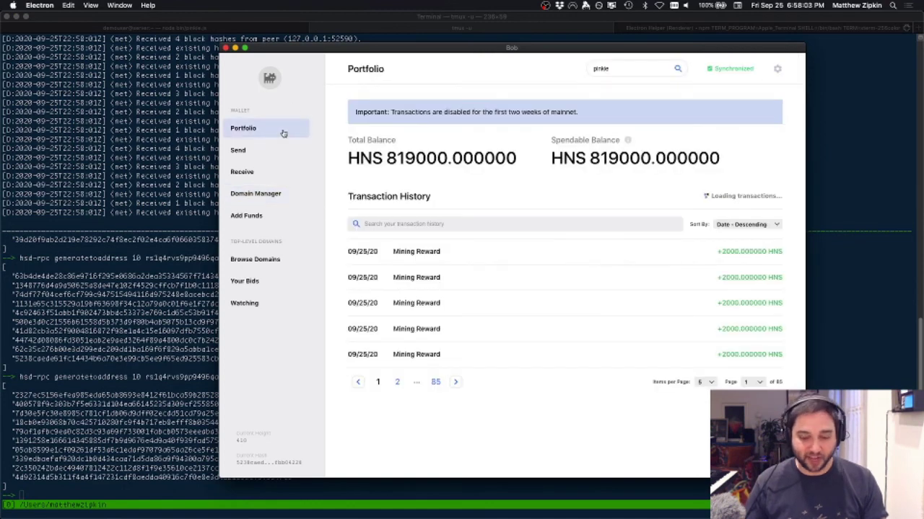
key("super+r")
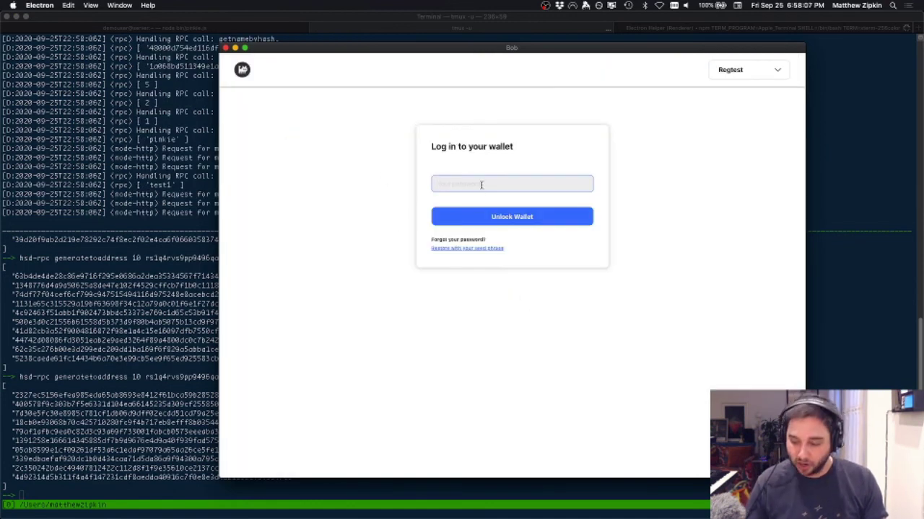
type("12345")
key("Return")
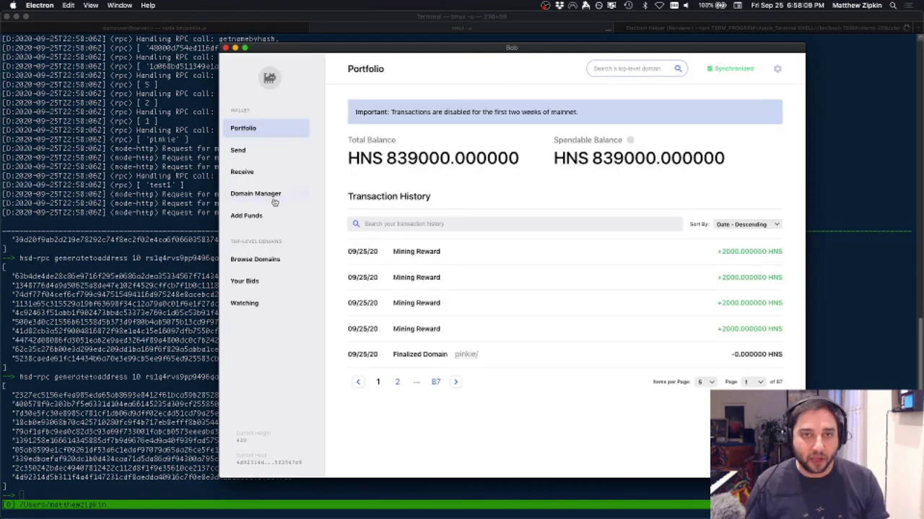
left_click(267, 194)
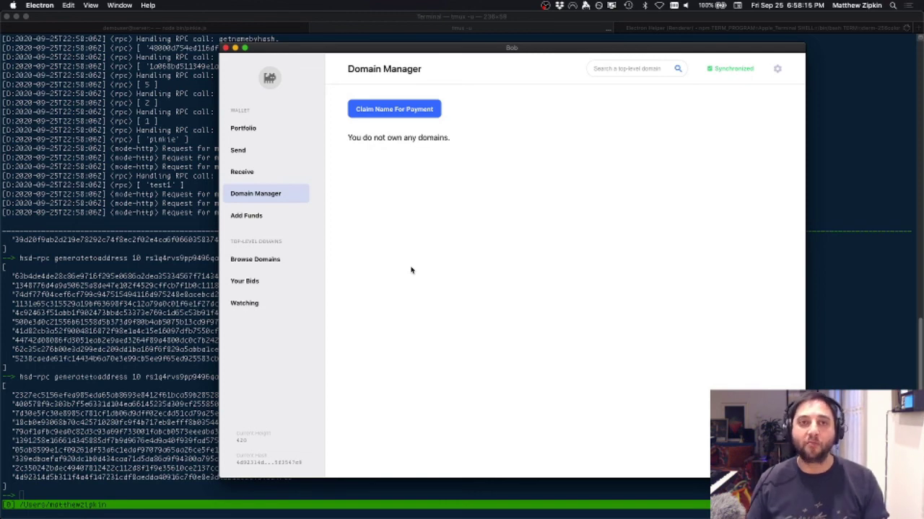
key("super+Tab")
key("super+Tab")
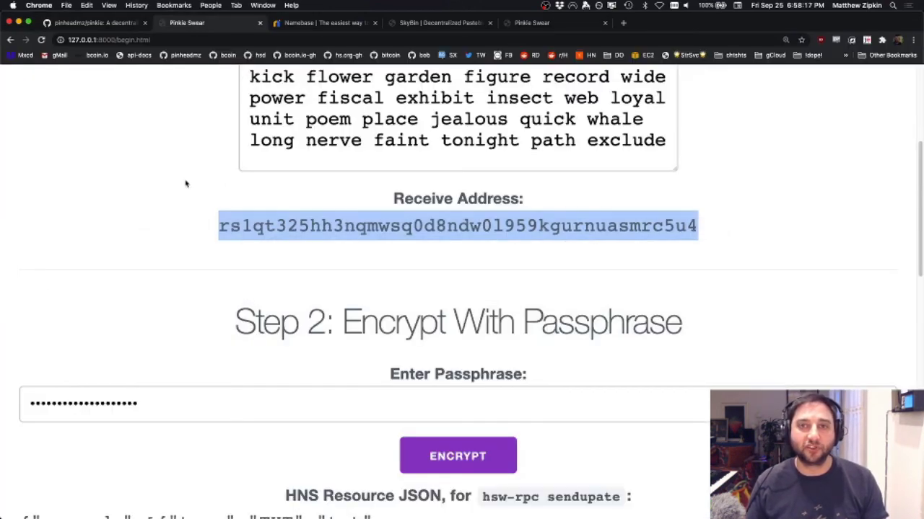
Step: Look over the generated seed phrase and receive address, then go to the SkyBin tab
left_click(186, 184)
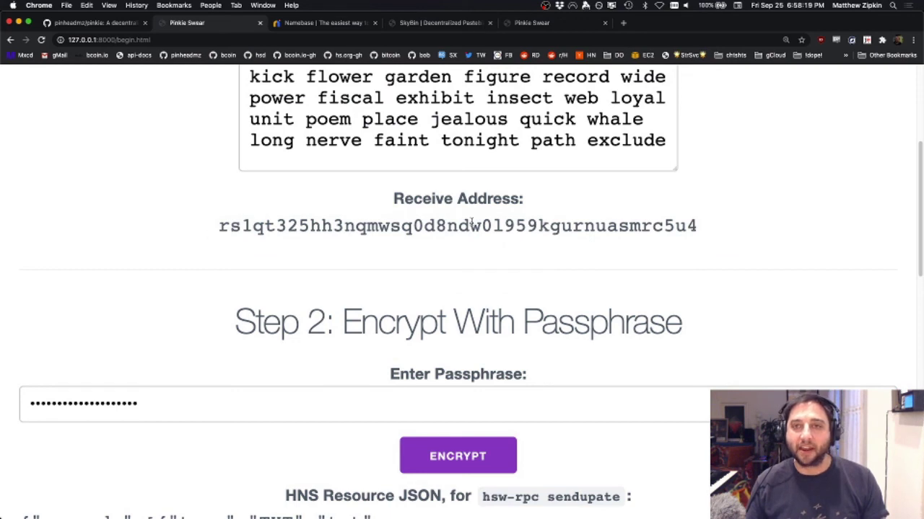
scroll(470, 224, "up", 1)
double_click(312, 97)
left_click(396, 209)
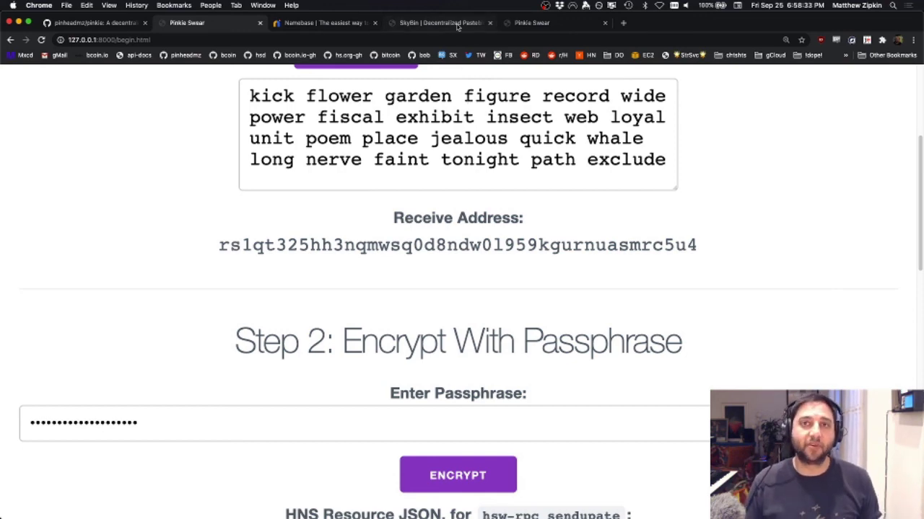
left_click(457, 25)
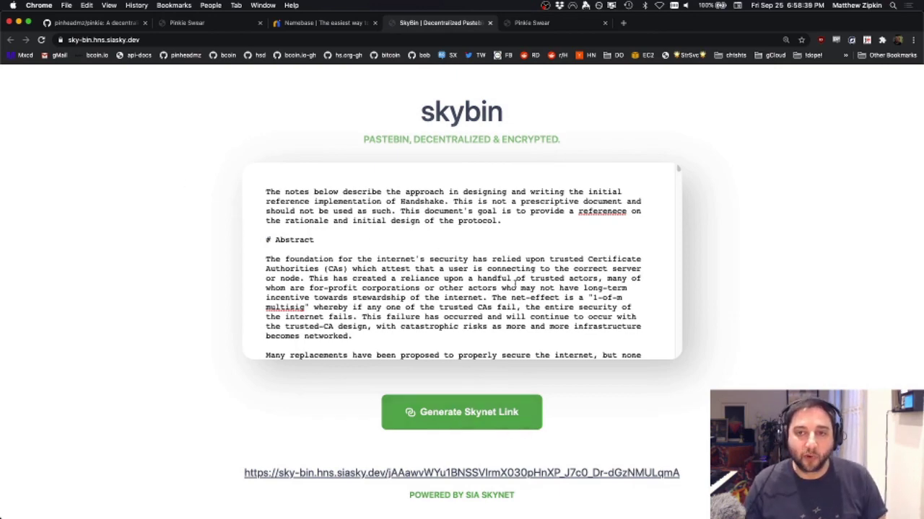
Step: Scroll through the SkyBin paste, select the Skynet link's hash, and return to Pinkie-Swear
scroll(515, 281, "down", 1)
scroll(516, 282, "up", 1)
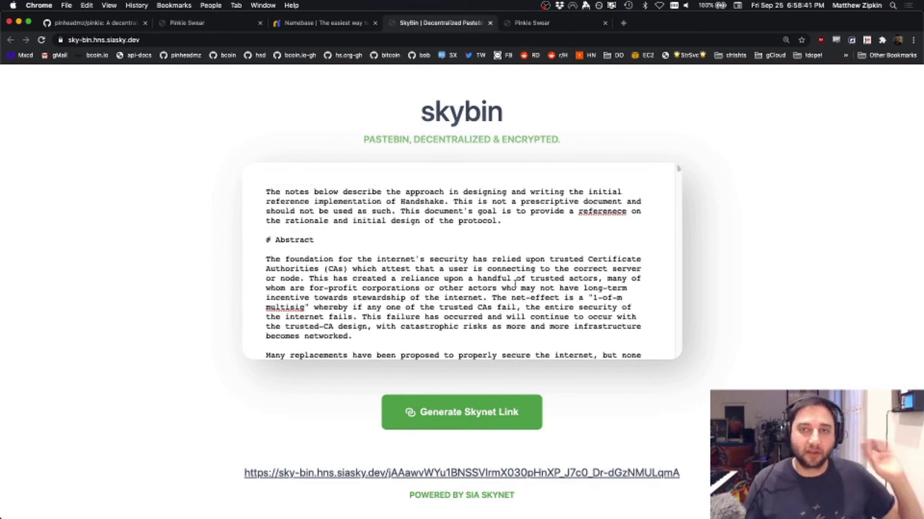
scroll(516, 284, "down", 10)
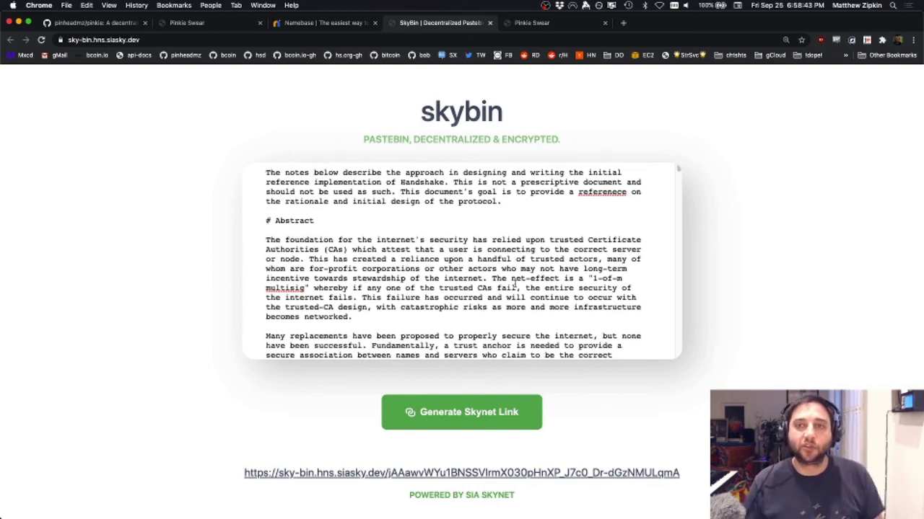
scroll(516, 286, "up", 10)
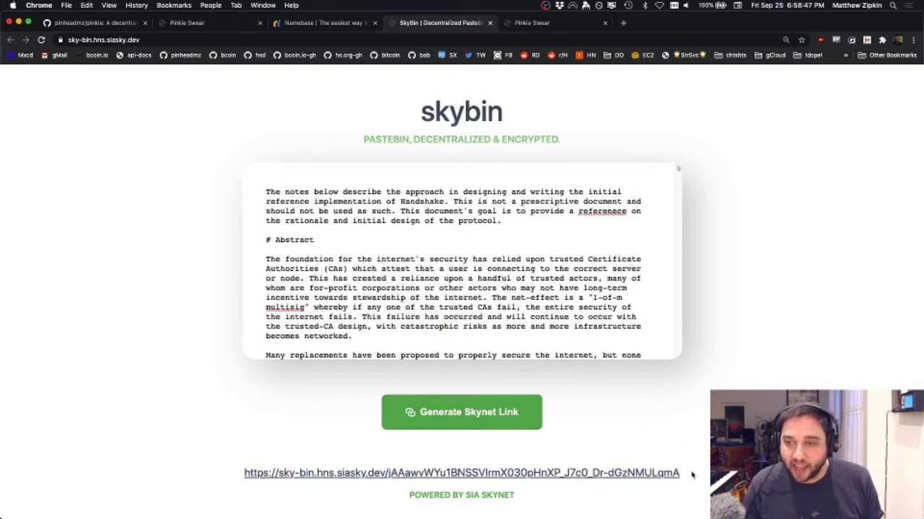
left_click_drag(388, 475, 389, 485)
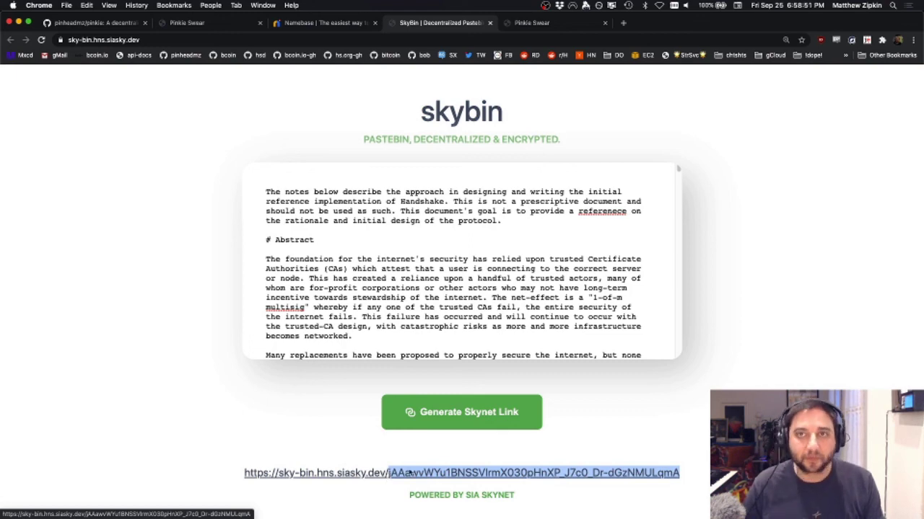
left_click(532, 23)
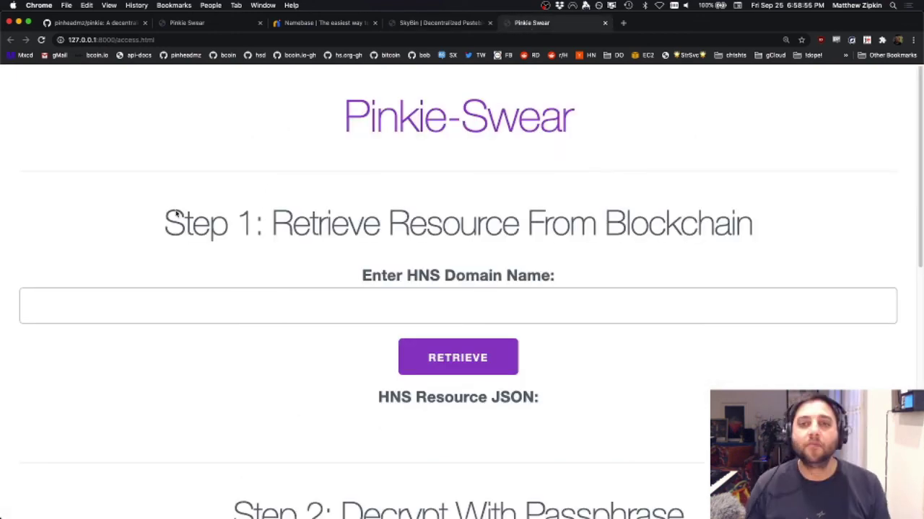
Step: Retrieve the resource for HNS domain 'pinkie', correcting the mistyped 'pinky'
left_click(343, 309)
type("pinky")
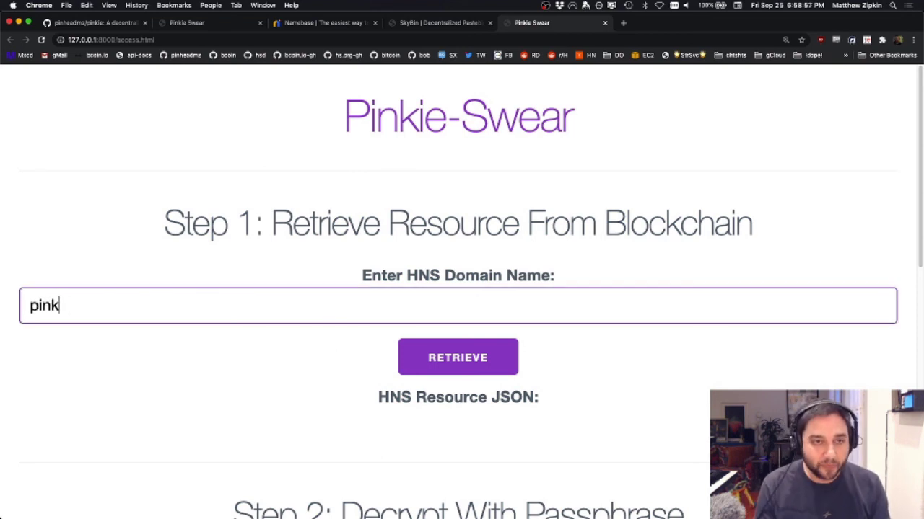
left_click(483, 357)
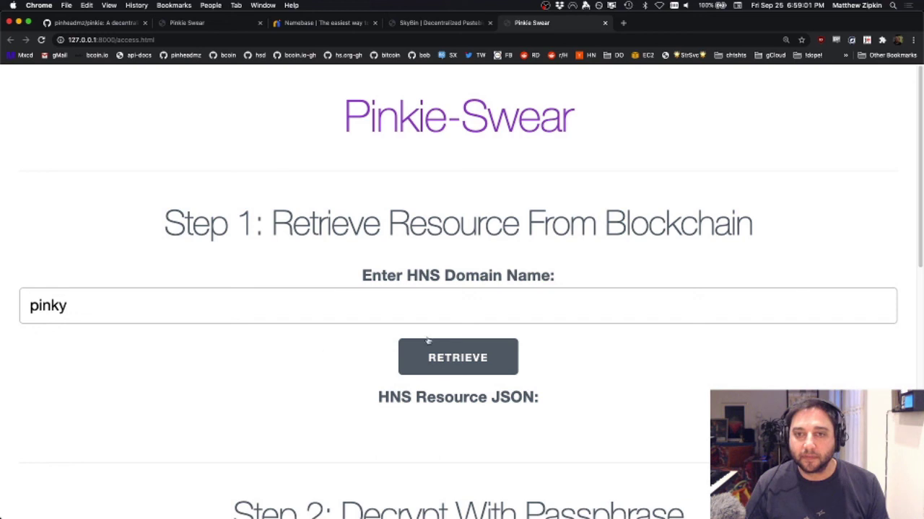
left_click(433, 307)
key("BackSpace")
type("ie")
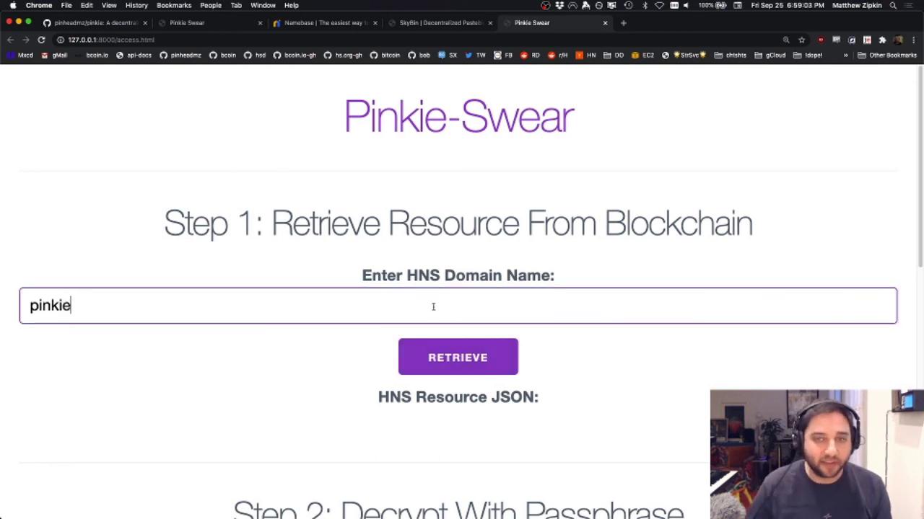
left_click(459, 354)
Step: Decrypt the retrieved resource with the passphrase to reveal the wallet address
scroll(459, 354, "down", 5)
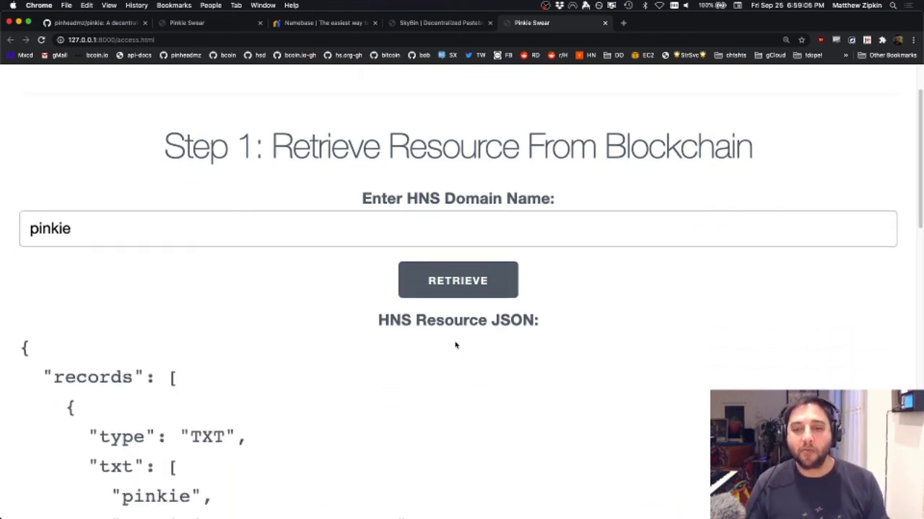
scroll(455, 345, "down", 3)
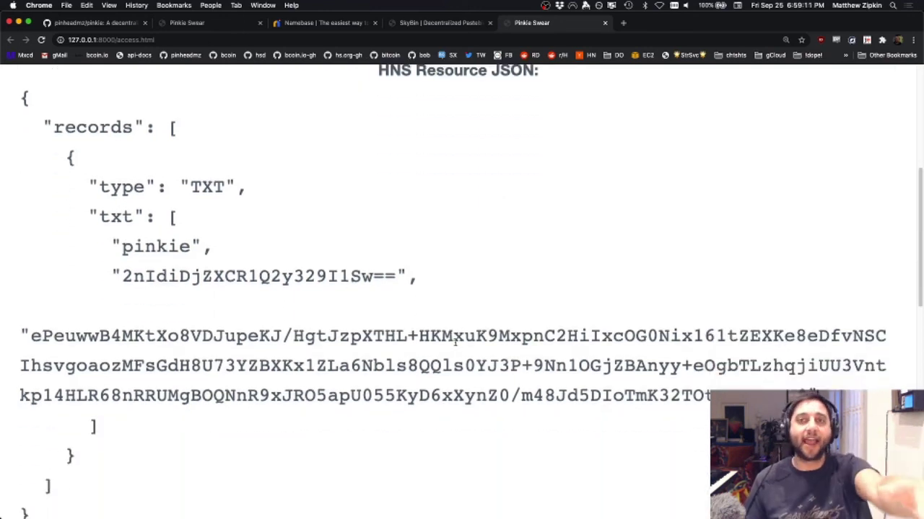
scroll(455, 342, "down", 5)
scroll(455, 342, "down", 2)
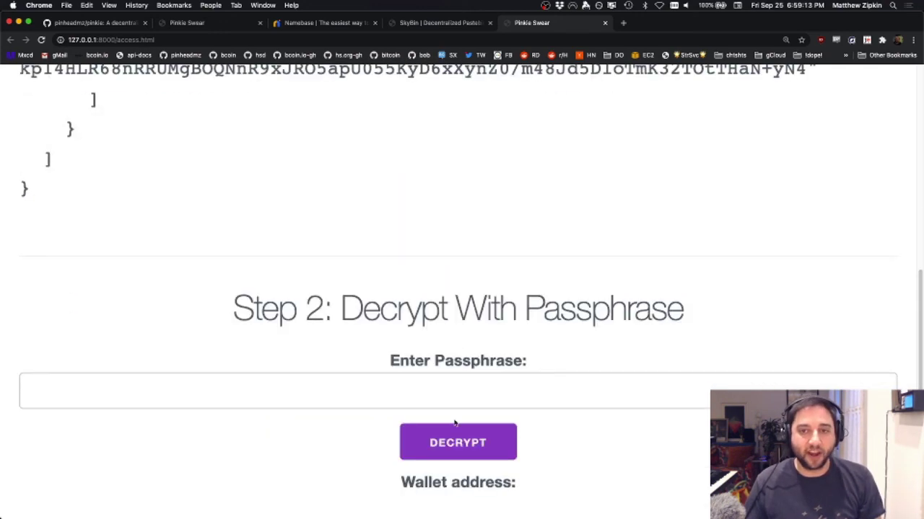
left_click(458, 392)
type("••••••••••••••")
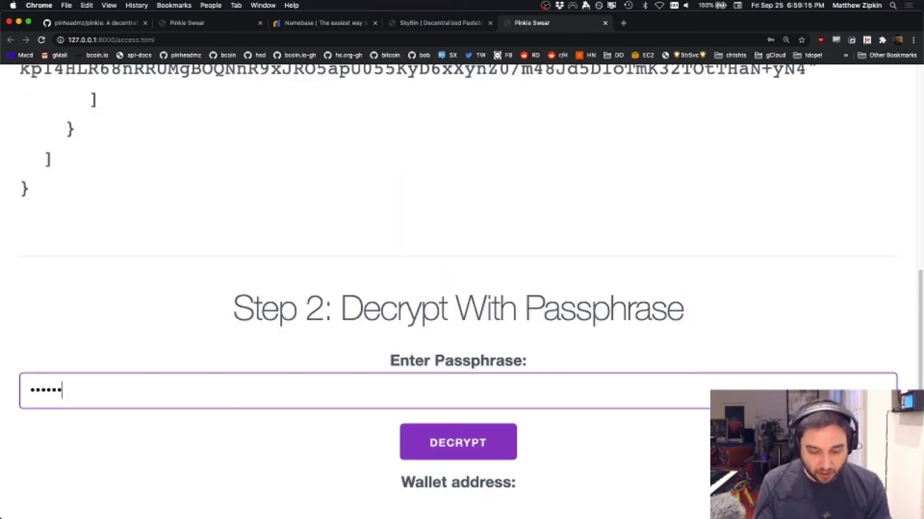
type("•••••")
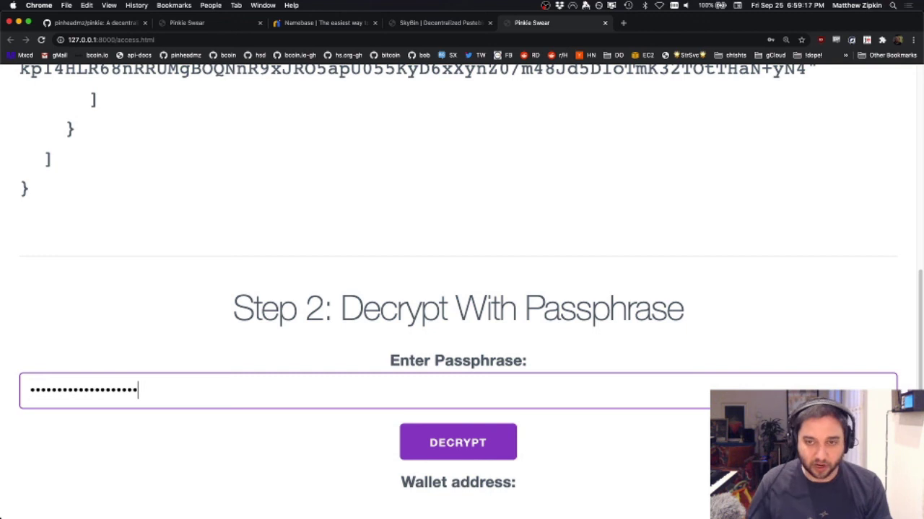
left_click(499, 439)
scroll(505, 425, "down", 5)
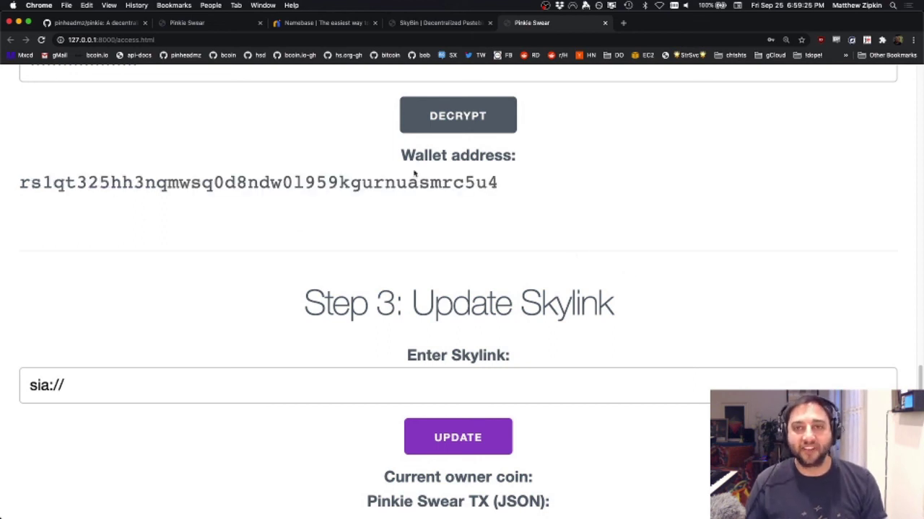
Step: After glancing at begin.html, paste the new Skylink after sia:// in the update field
left_click(215, 22)
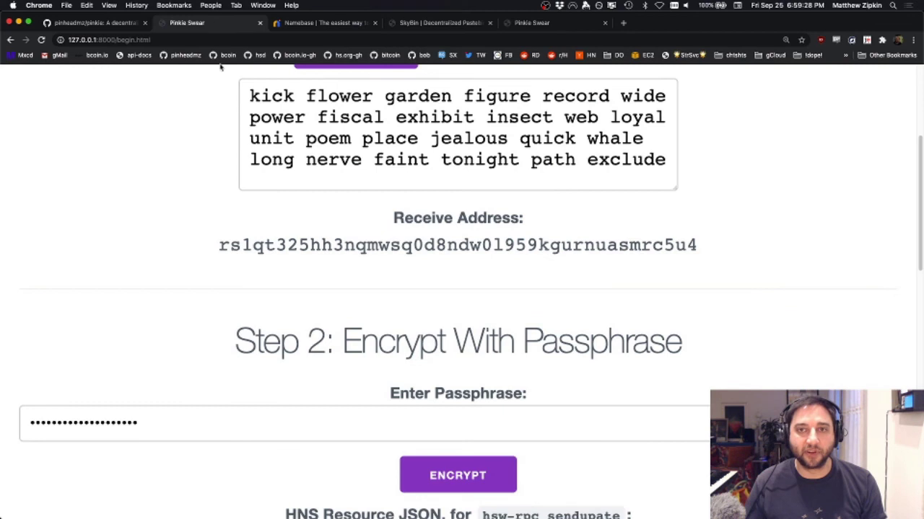
left_click(562, 23)
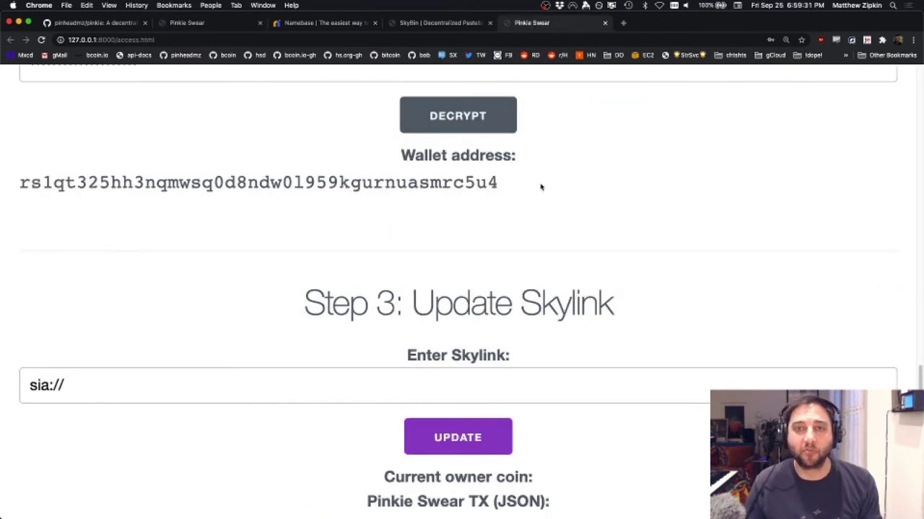
scroll(540, 187, "down", 1)
left_click(173, 366)
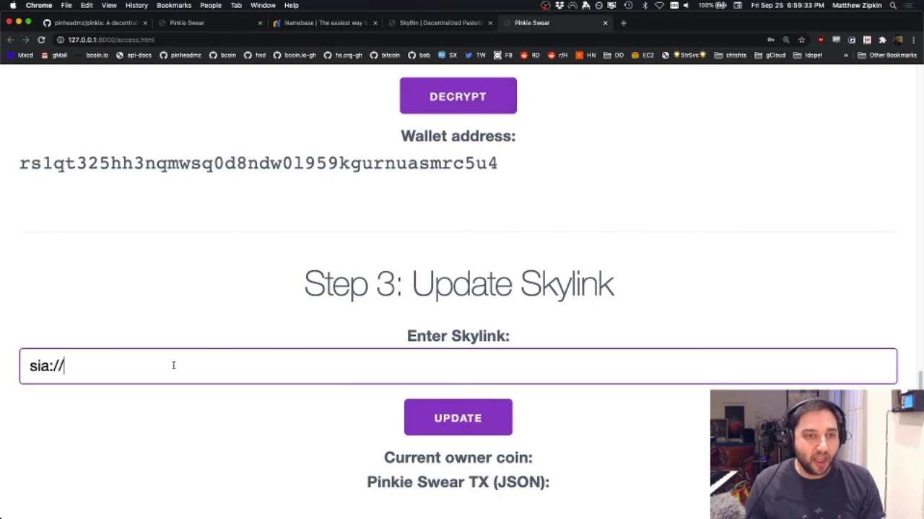
type("jAAawvWYu1BNSSVlrmX030pHnXP_J7c0_Dr-dGzNMULqmA")
scroll(108, 364, "down", 2)
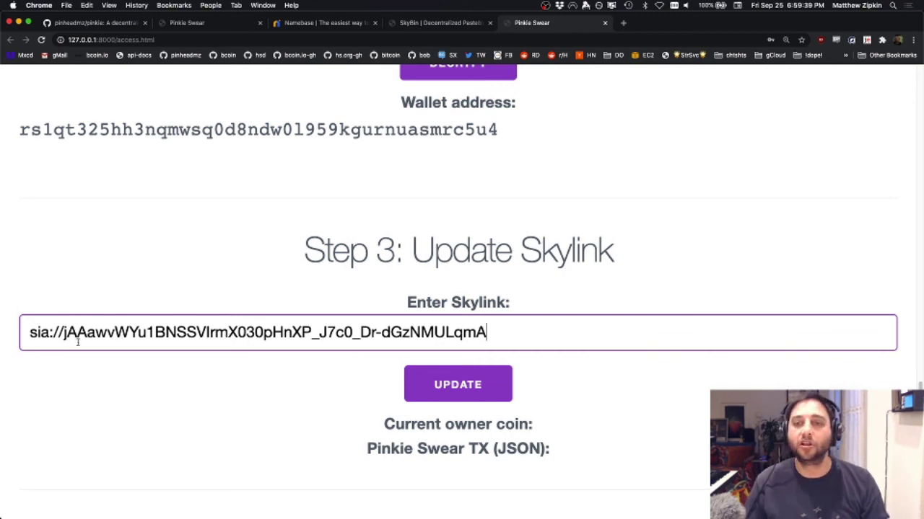
Step: Submit the Skylink update, dismiss the success alert, and review the signed transaction JSON
left_click(470, 384)
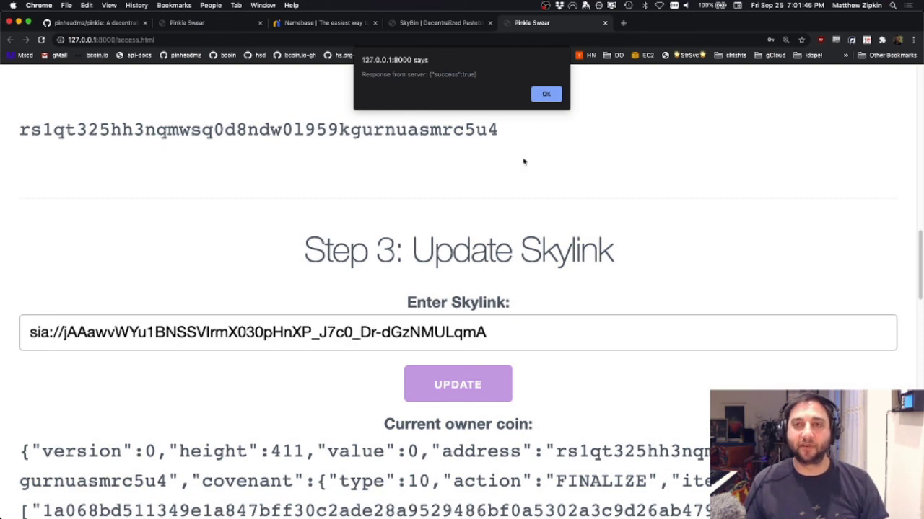
left_click(546, 94)
scroll(614, 173, "down", 5)
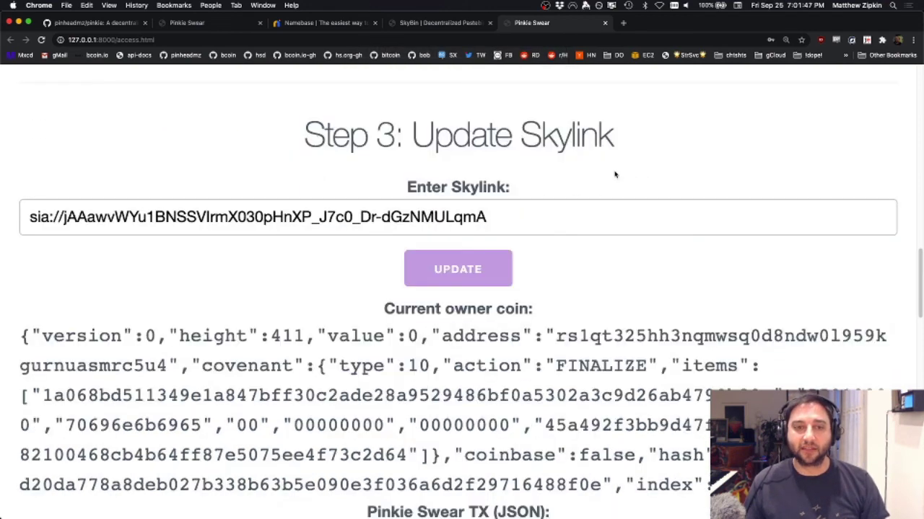
scroll(614, 171, "down", 7)
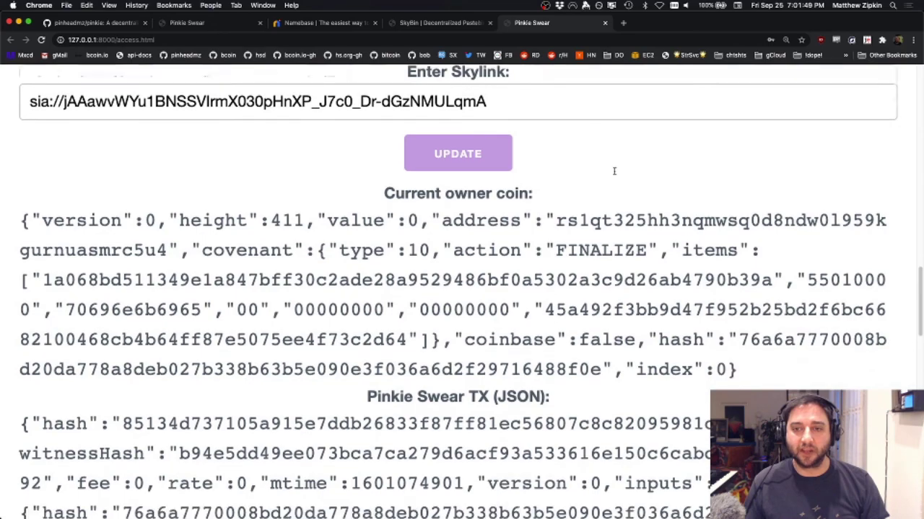
scroll(614, 172, "down", 20)
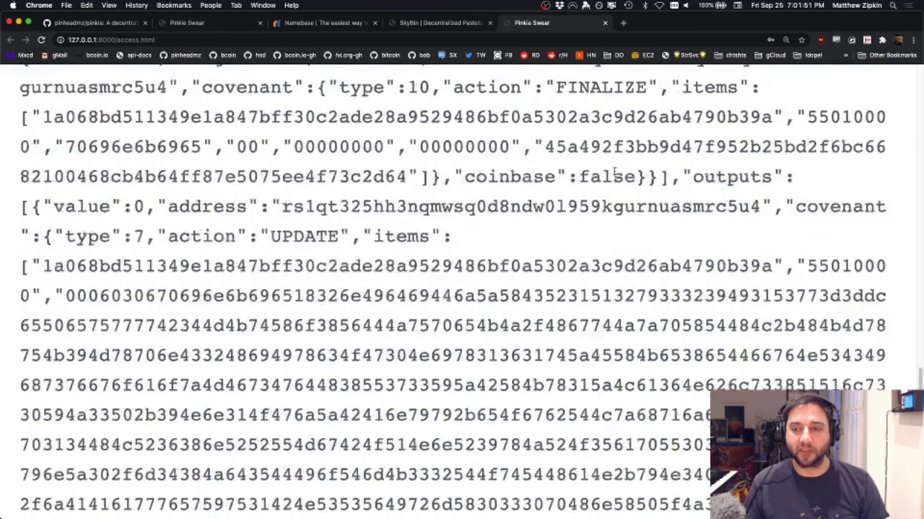
key("super+Tab")
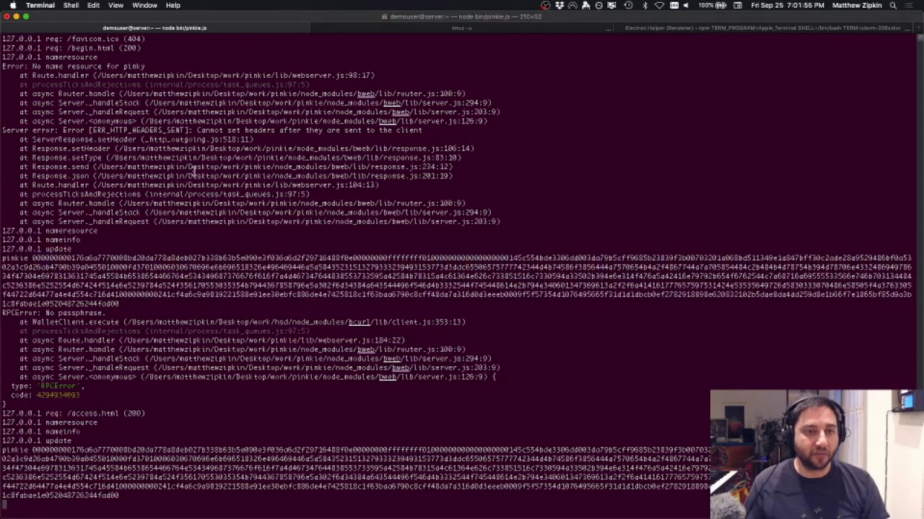
Step: Mine 10 more blocks, then run getnameresource pinkie and highlight its sia:// TXT record
left_click(452, 29)
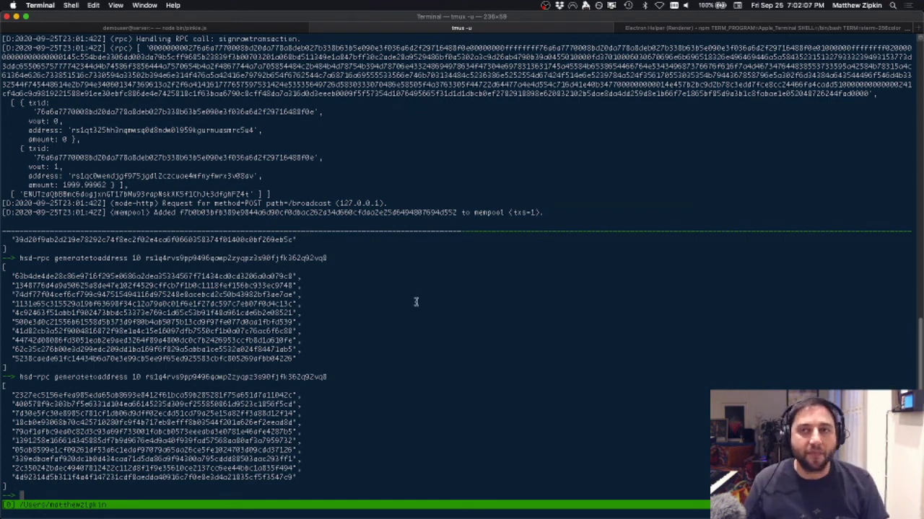
key("Up")
key("Return")
key("Up")
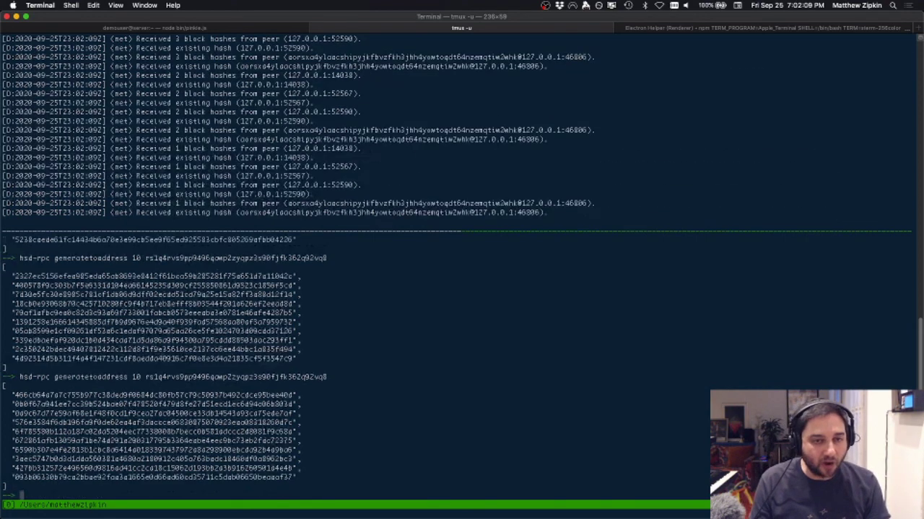
key("Up")
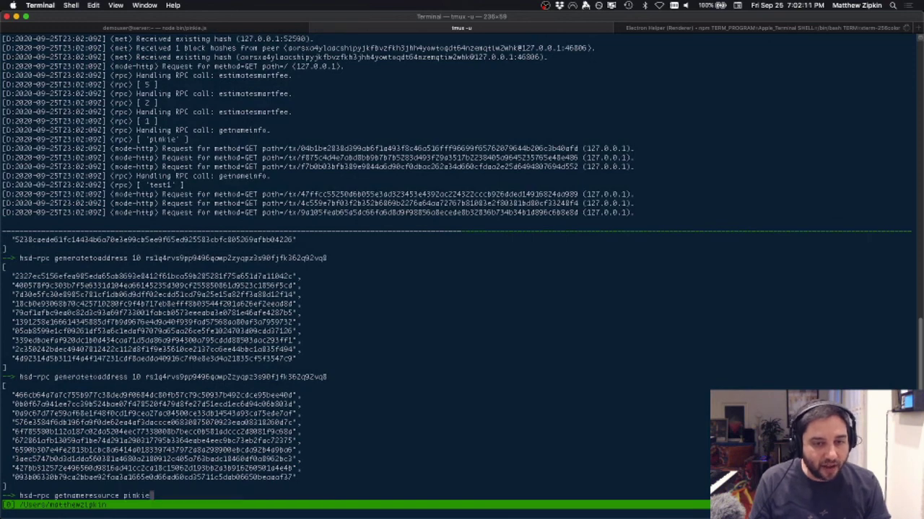
key("Return")
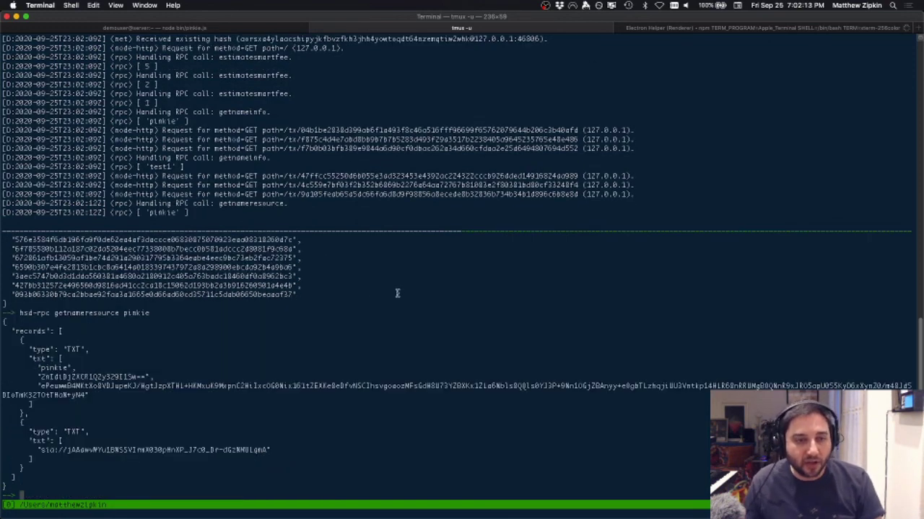
left_click_drag(38, 450, 273, 450)
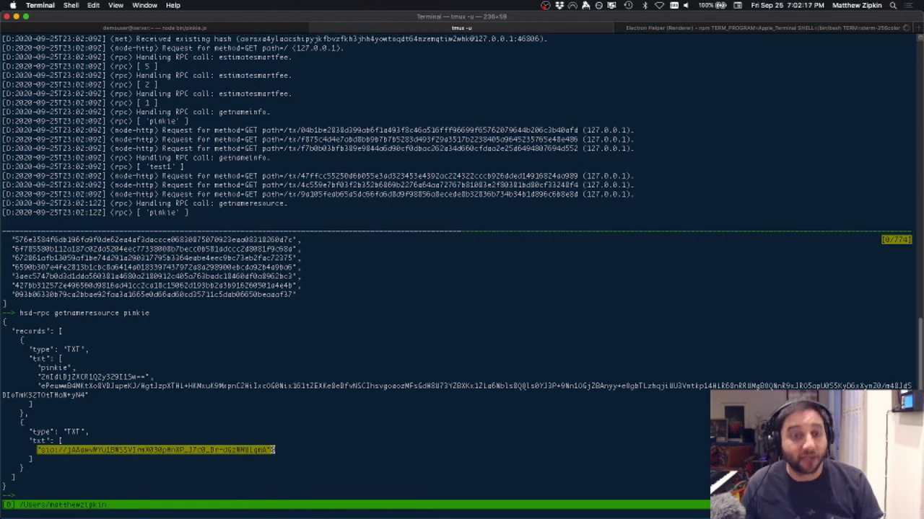
type("d")
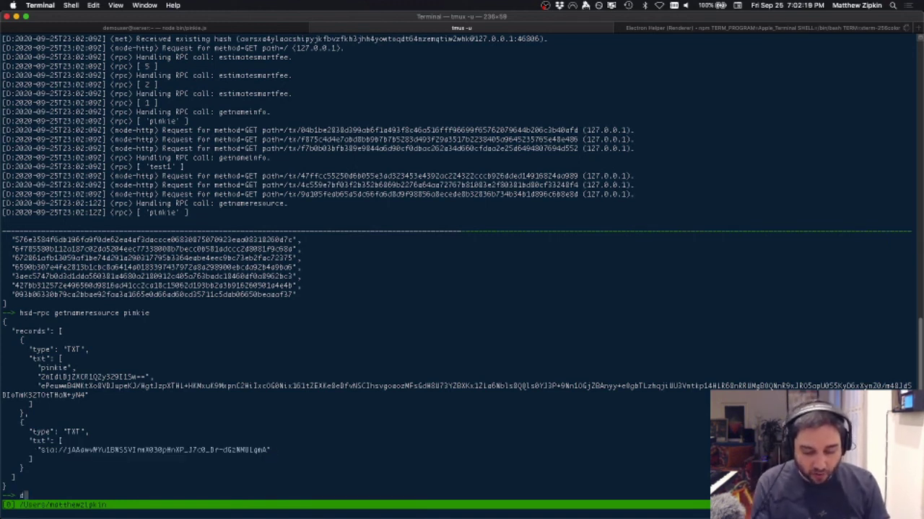
type("ig @127.0")
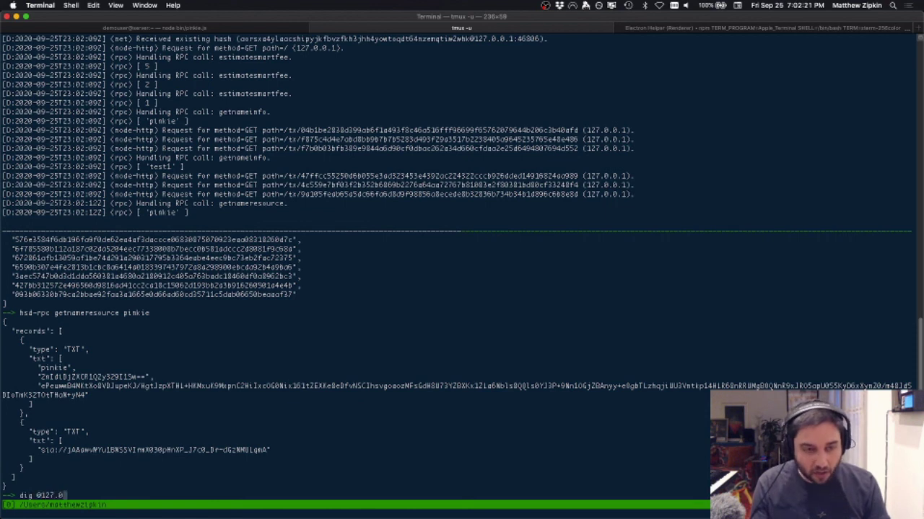
type(".0.1")
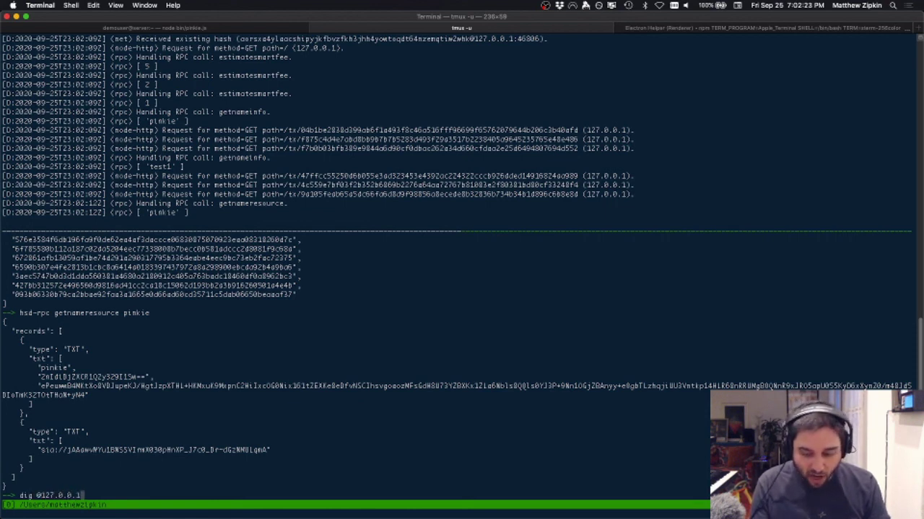
type(" -p 25")
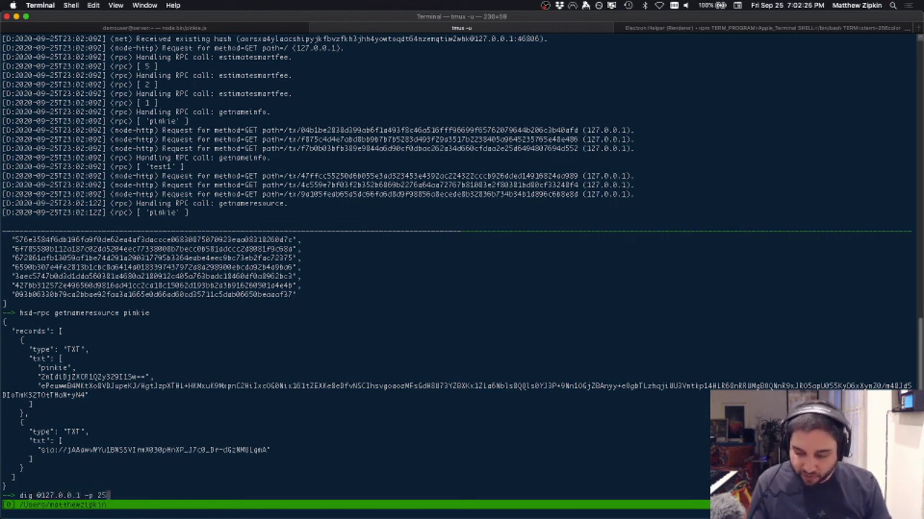
type("39 pinkie TXT")
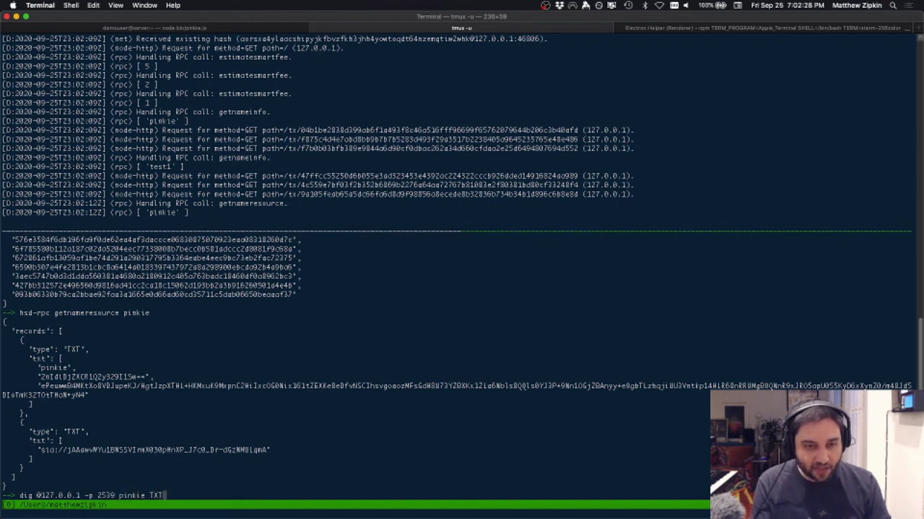
key("Return")
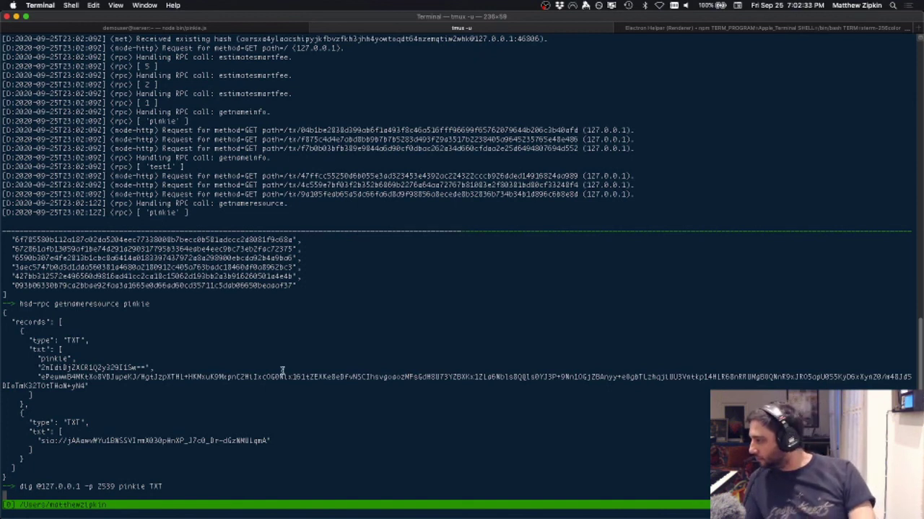
key("ctrl+c")
key("Up")
key("Left")
key("Left")
key("Left")
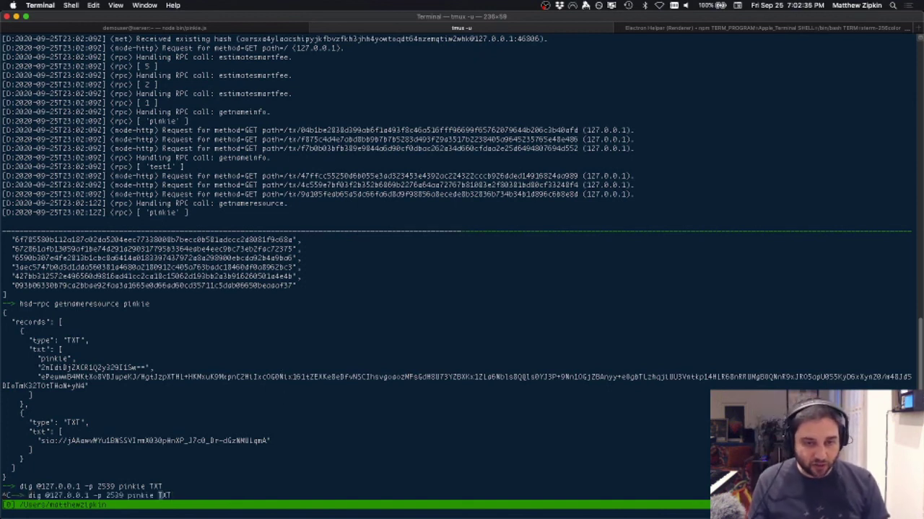
key("alt+Left")
key("alt+Left")
key("Right")
key("Right")
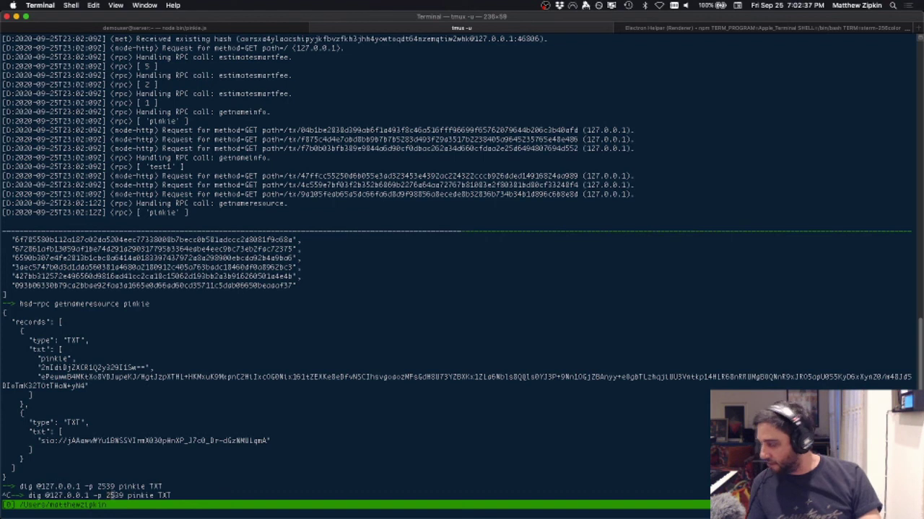
key("Right")
type("4")
key("Return")
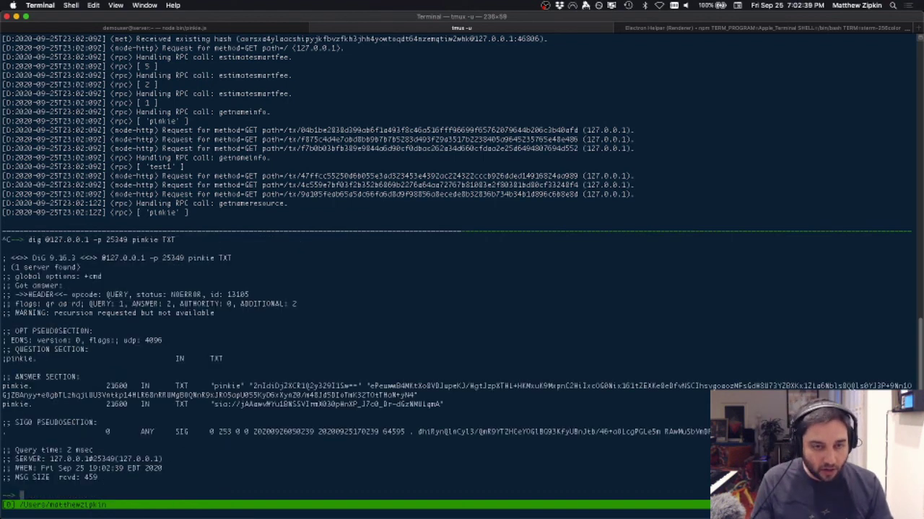
Step: Highlight the sia:// Skylink TXT record in dig's answer and return to the browser
left_click_drag(214, 404, 443, 404)
left_click_drag(173, 386, 452, 396)
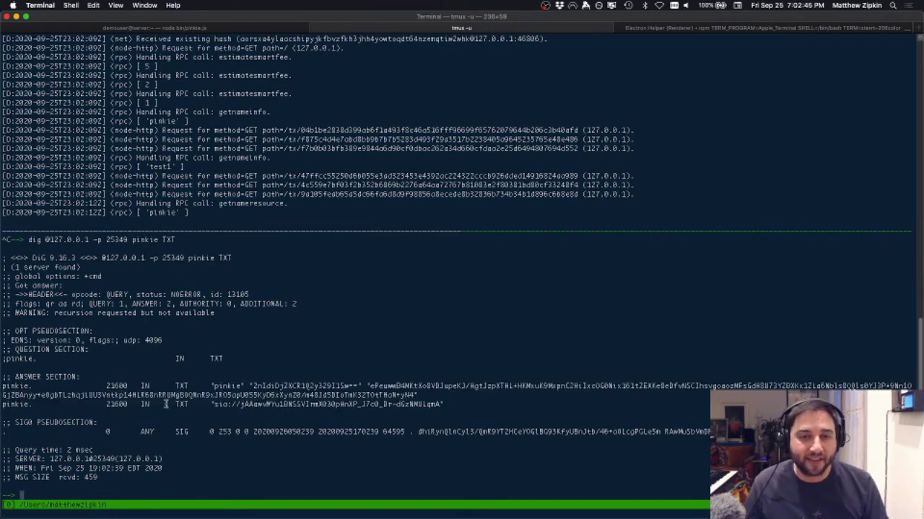
left_click_drag(167, 404, 472, 403)
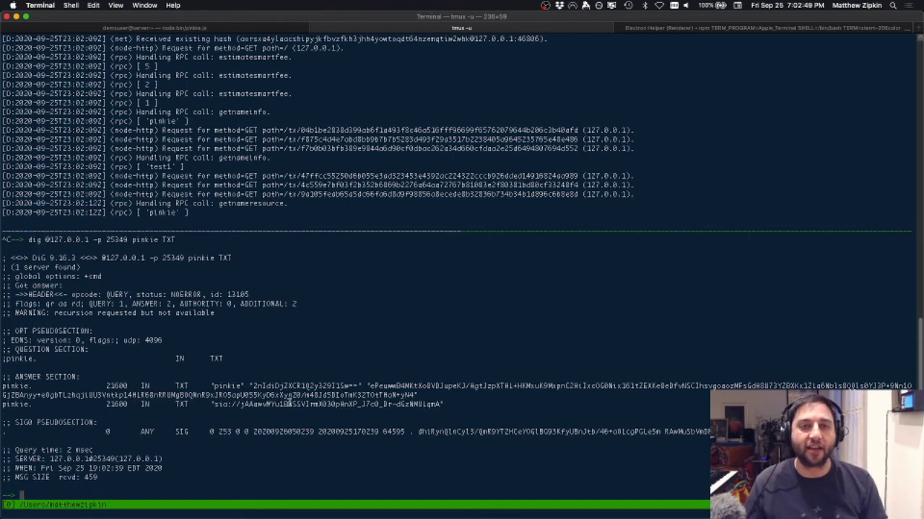
key("super+Tab")
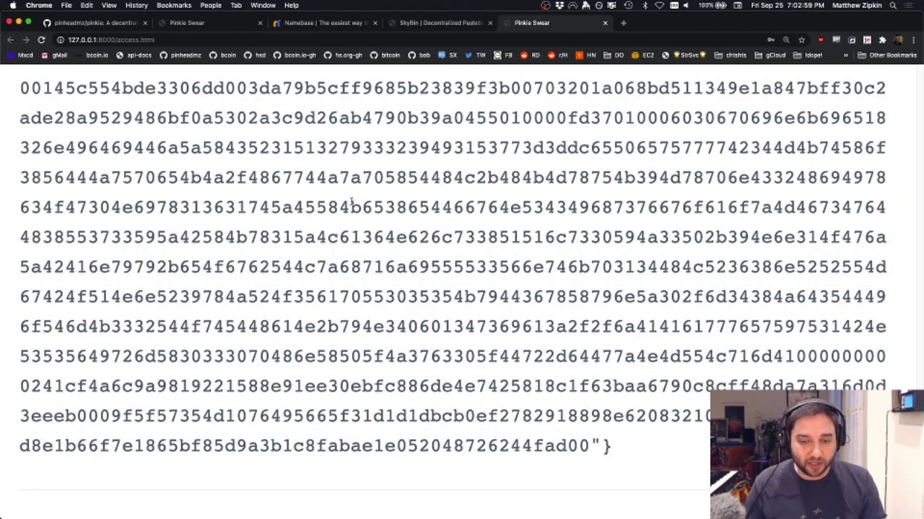
Step: In Sublime Text, scroll through pinkie.js down to decrypt's early return
key("super+Tab")
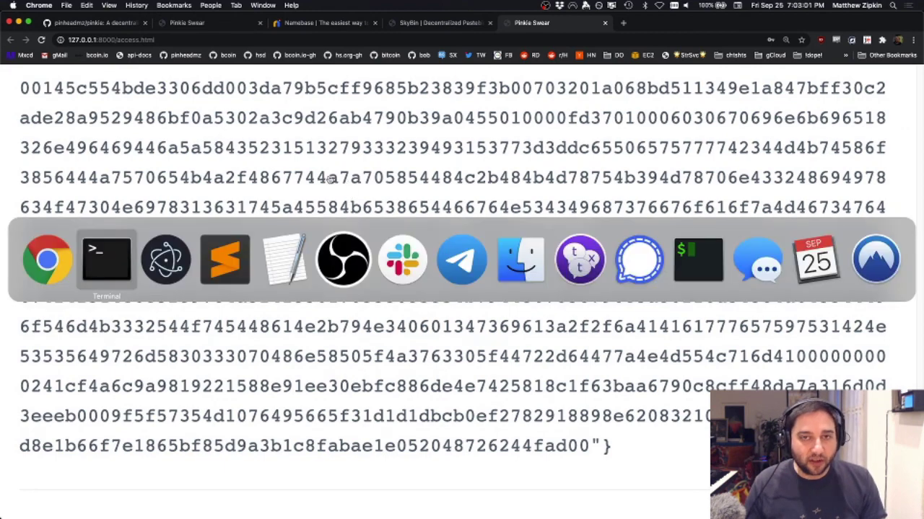
key("super+Tab")
key("super+Tab")
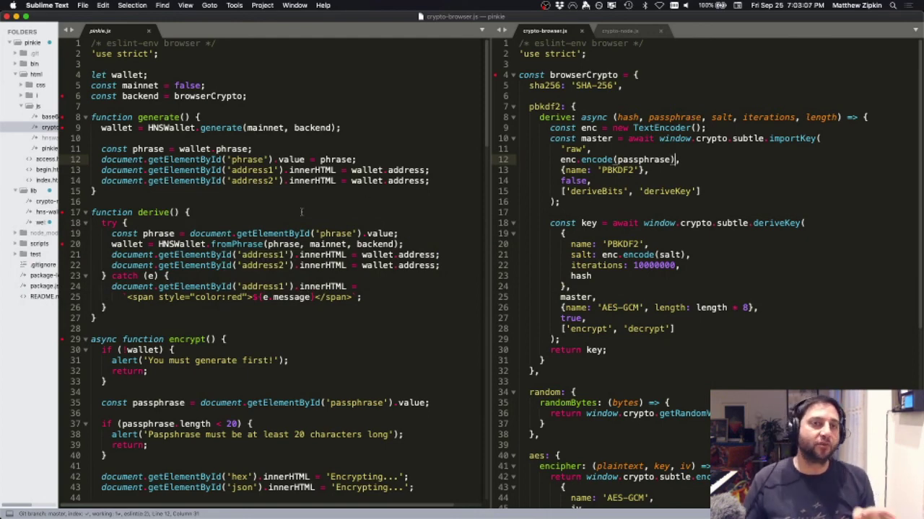
scroll(301, 212, "down", 2)
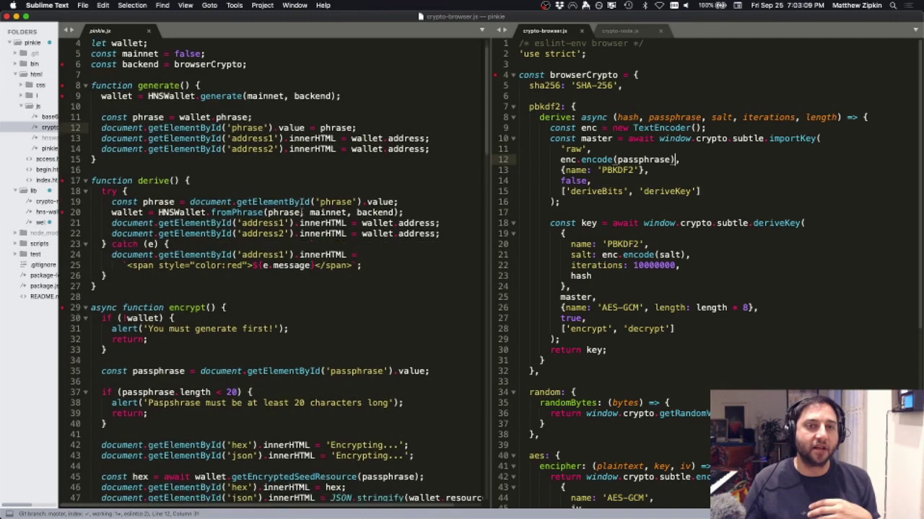
scroll(301, 211, "down", 7)
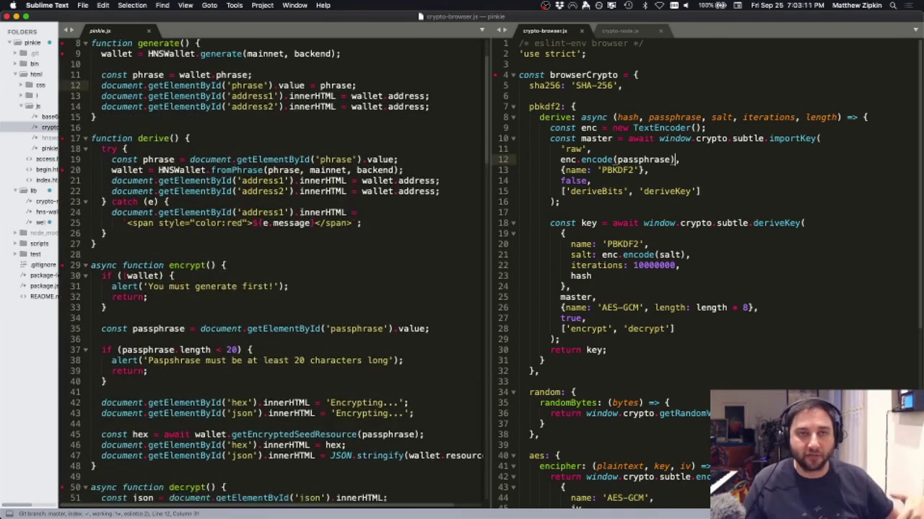
scroll(301, 212, "down", 14)
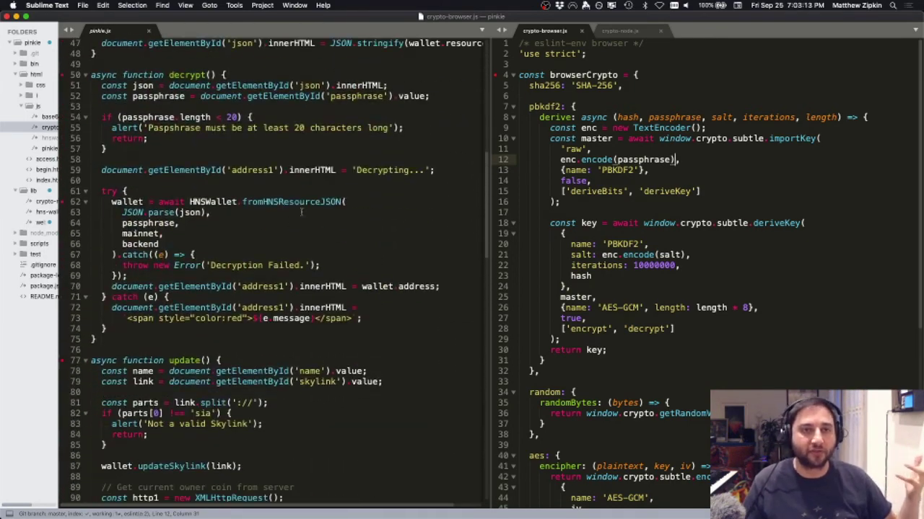
left_click(127, 137)
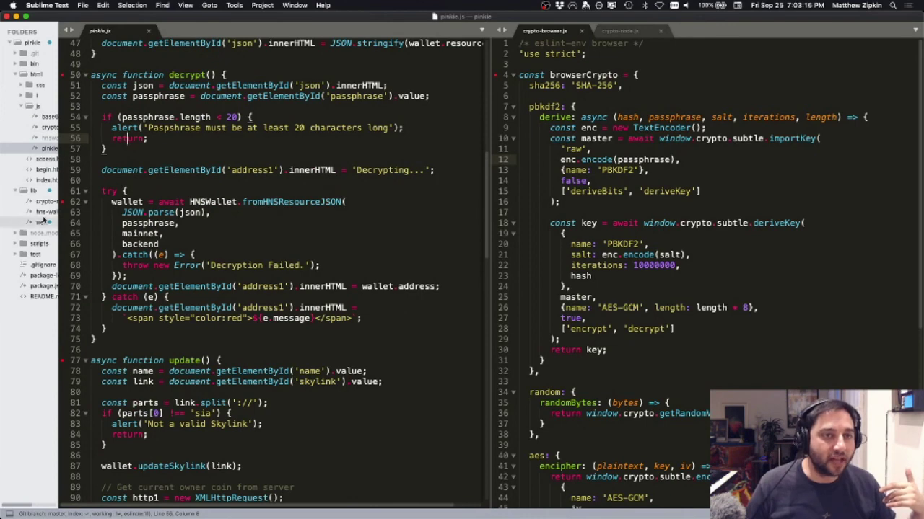
Step: Open hns-wallet.js, scroll through it, and select backend in the HNSWallet constructor
left_click(45, 212)
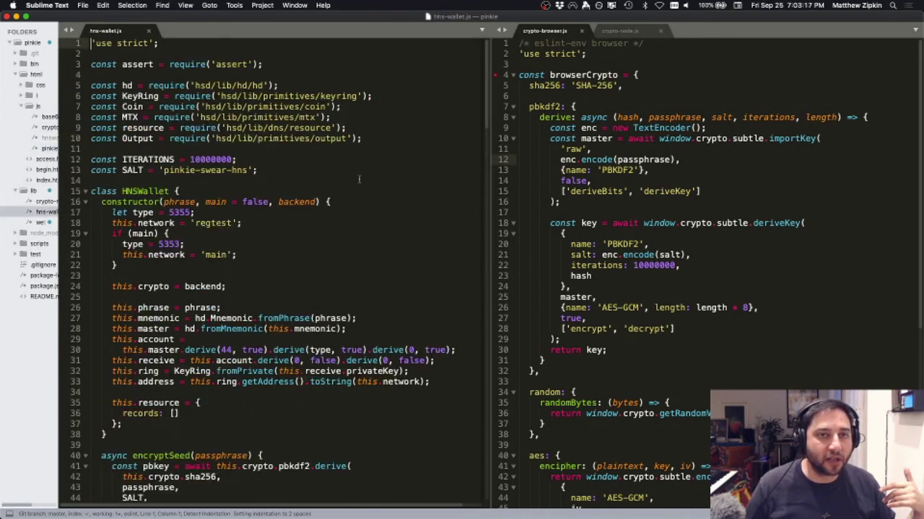
scroll(359, 178, "down", 5)
scroll(359, 178, "down", 9)
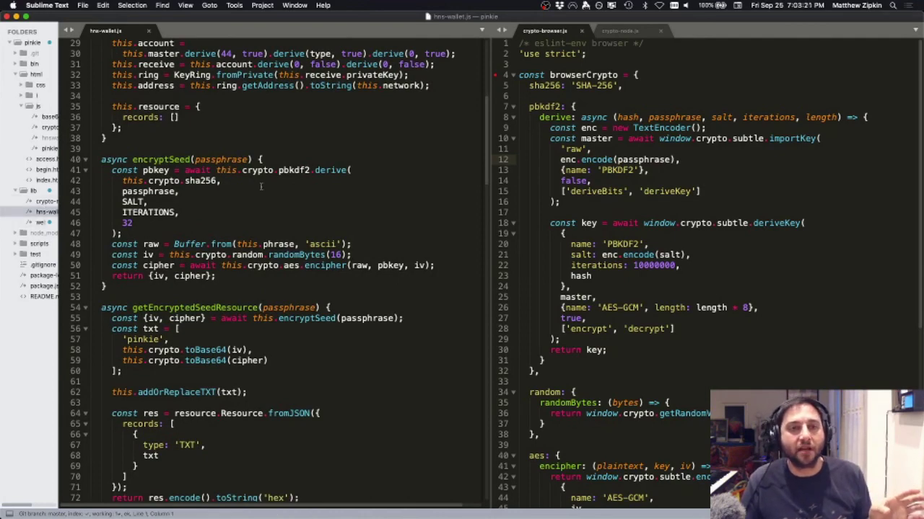
scroll(261, 186, "down", 8)
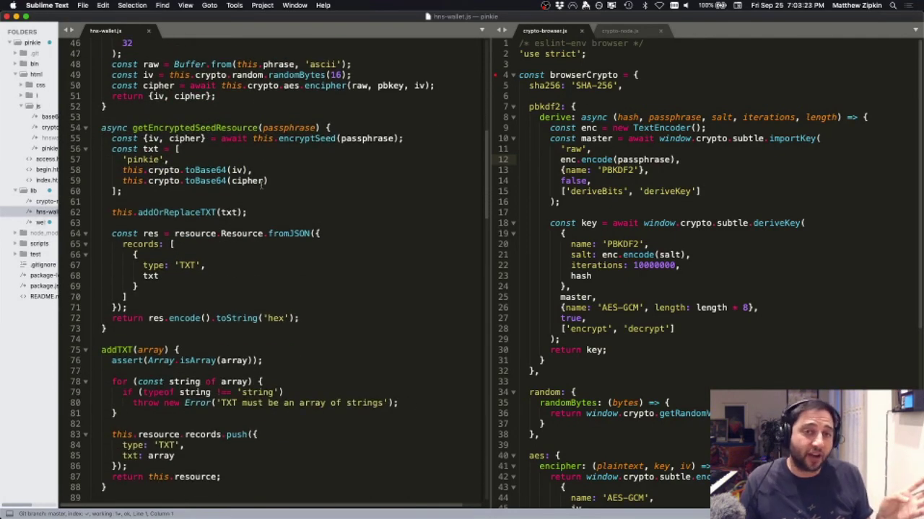
scroll(262, 186, "up", 20)
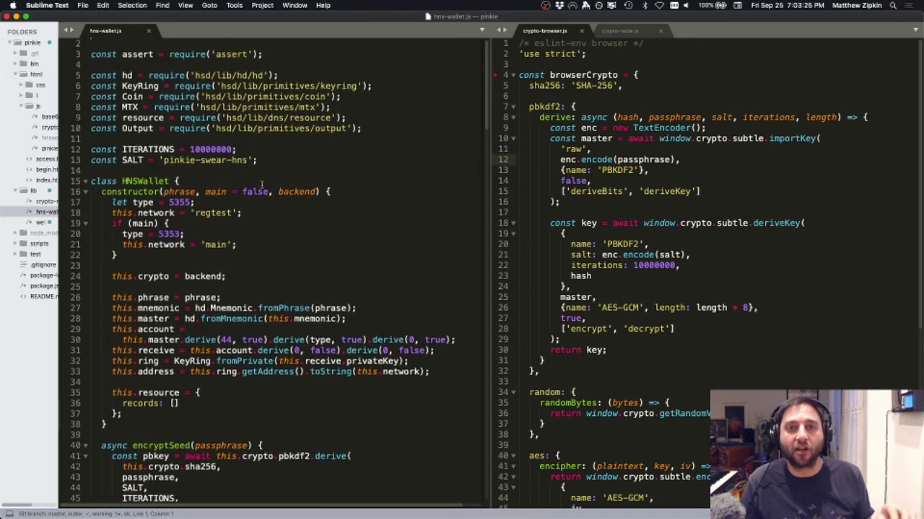
scroll(261, 185, "up", 1)
double_click(306, 203)
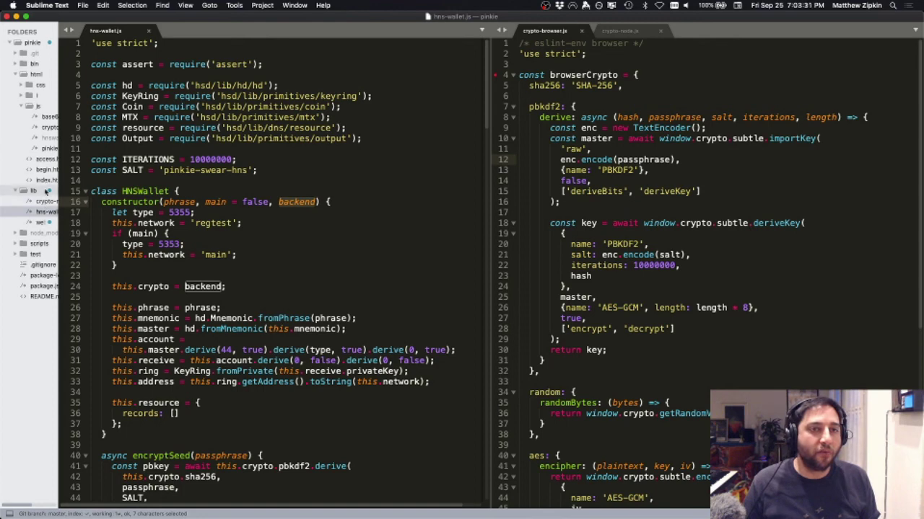
Step: Reopen pinkie.js and highlight the backend that generate passes along
left_click(45, 149)
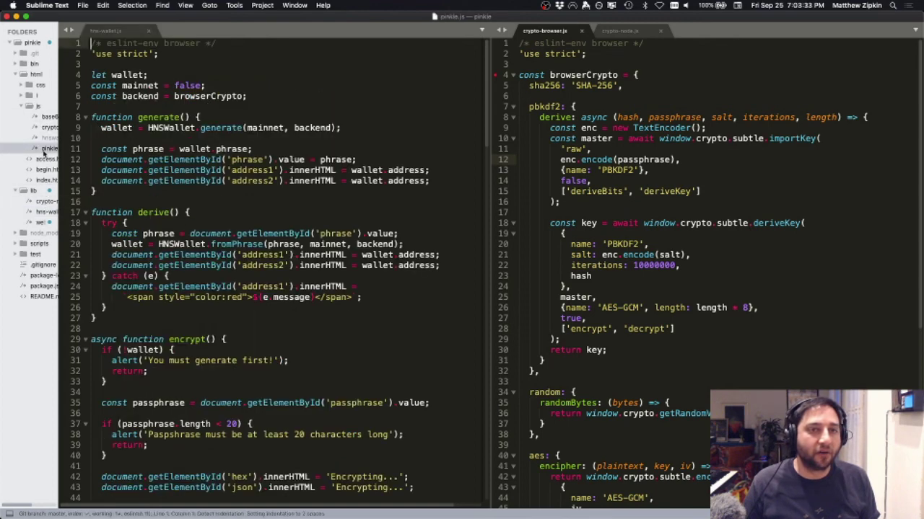
double_click(312, 128)
left_click(371, 96)
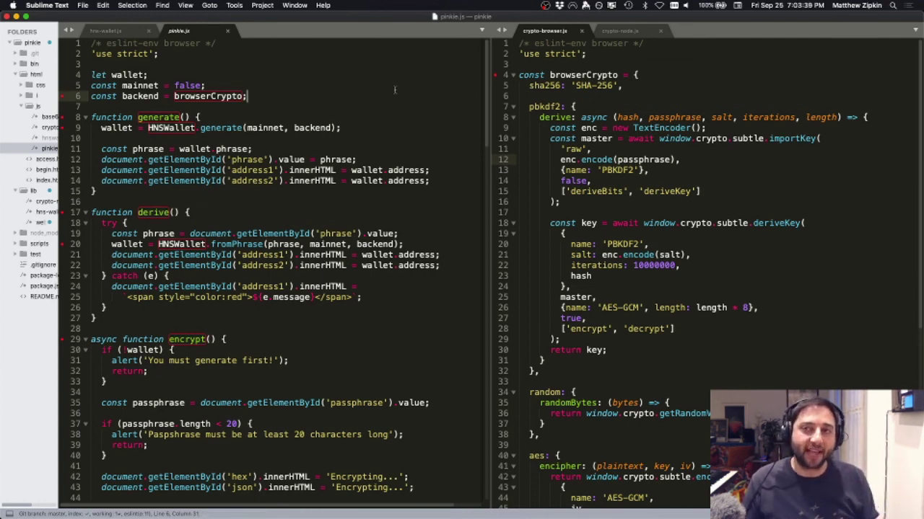
Step: Review crypto-browser.js against crypto-node.js, then list the test folder's files
left_click(660, 98)
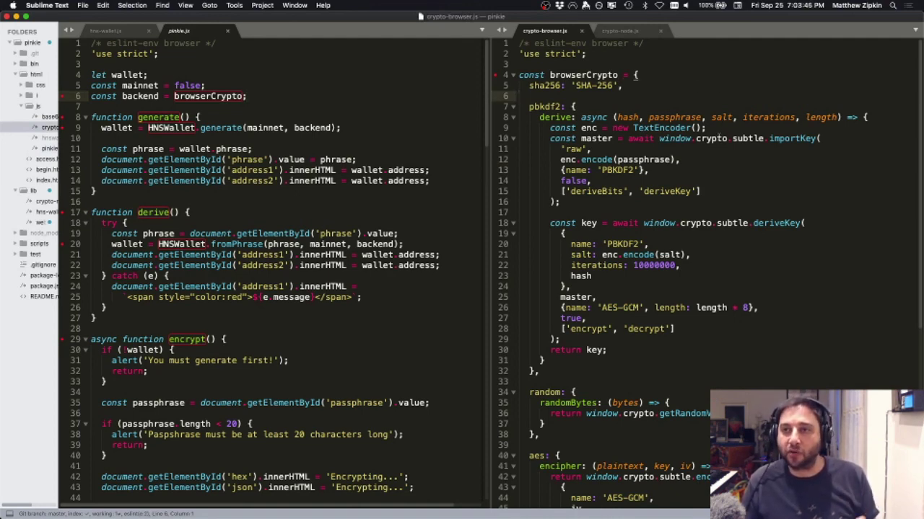
scroll(719, 137, "down", 6)
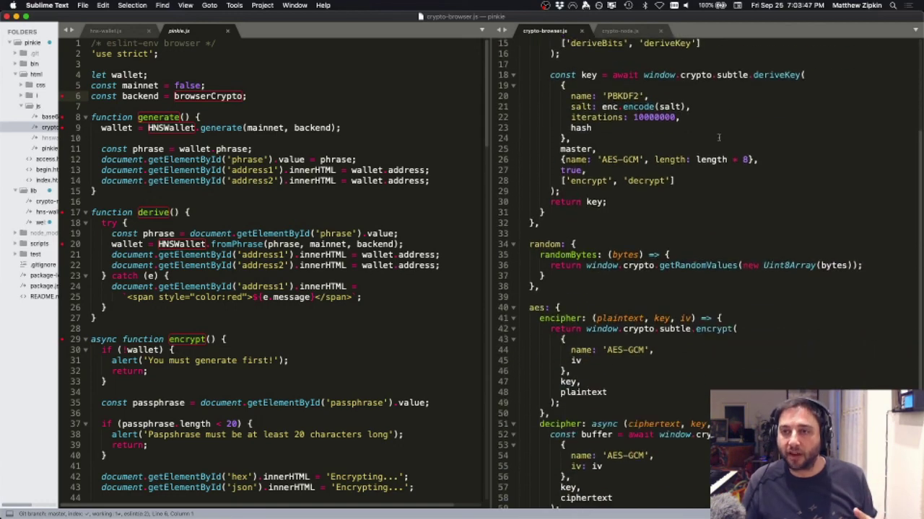
scroll(719, 137, "up", 6)
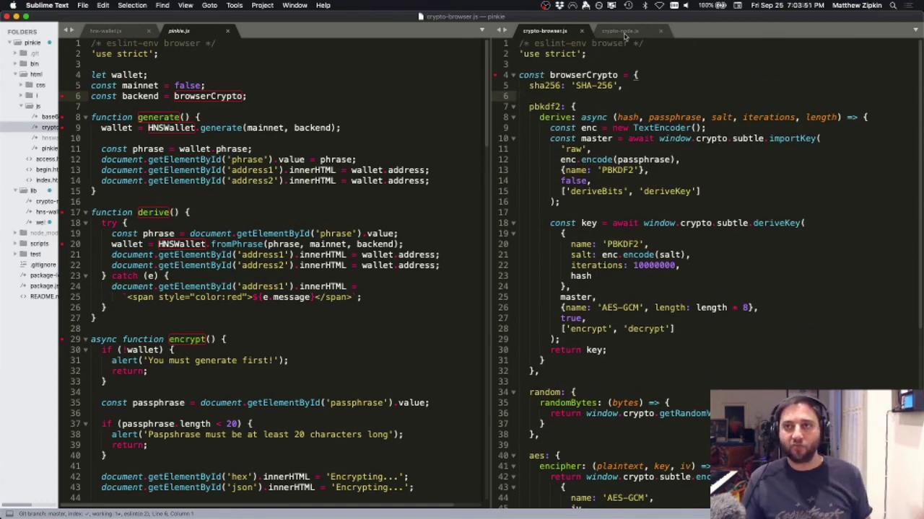
left_click(622, 31)
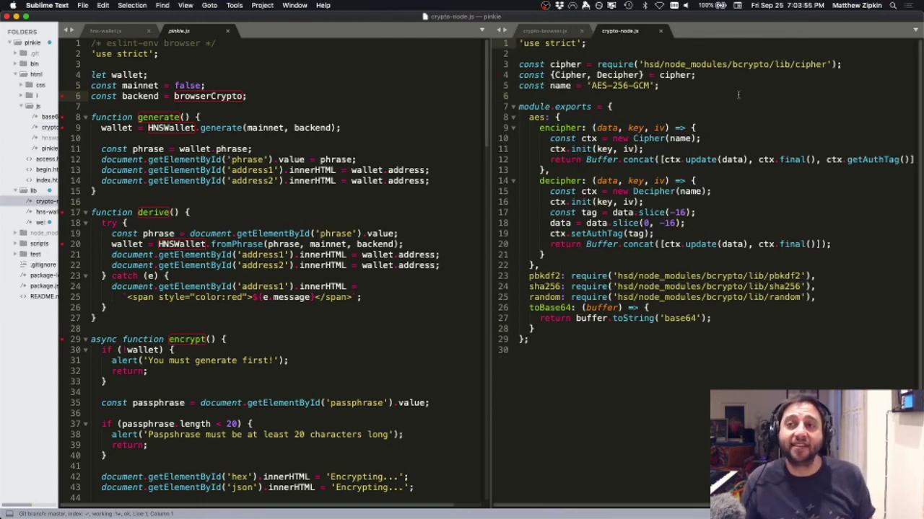
left_click(559, 31)
left_click(631, 33)
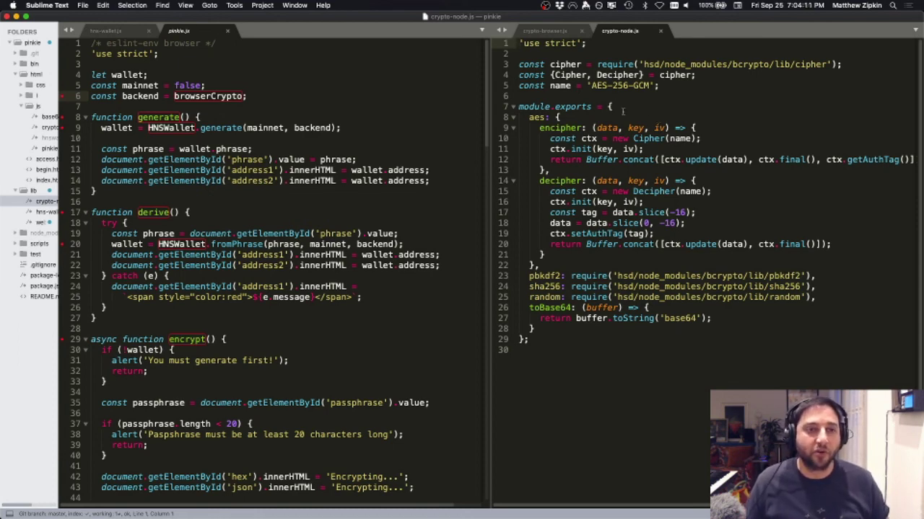
left_click(48, 253)
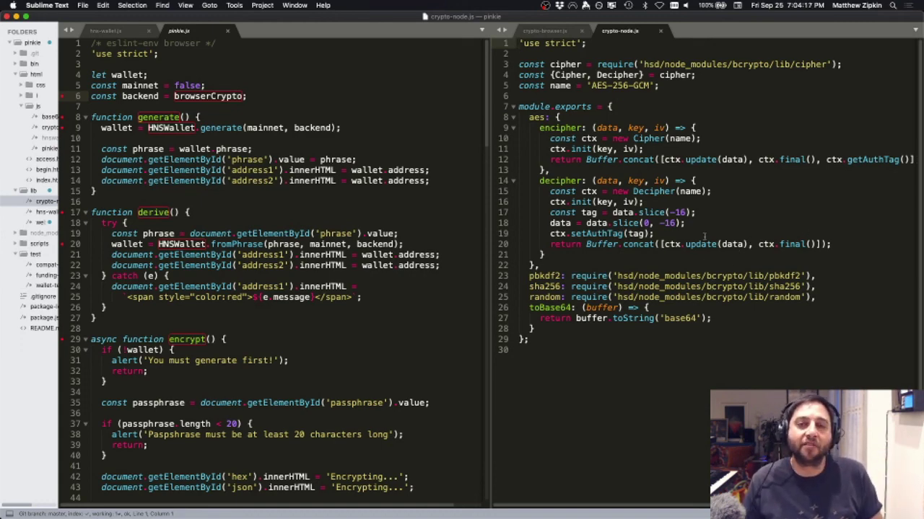
Step: View compat-test.js and wallet-test.js with the sidebar widened to show full names
left_click(45, 266)
left_click_drag(58, 264, 102, 259)
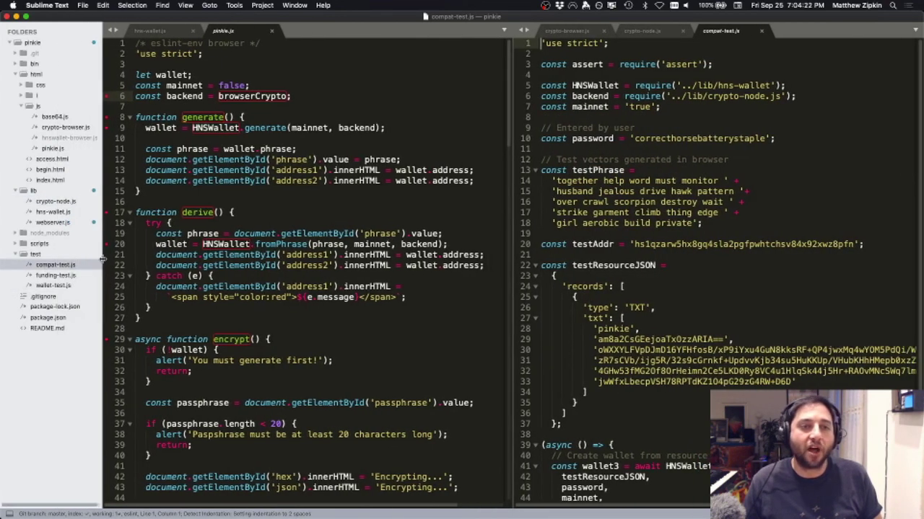
left_click(73, 286)
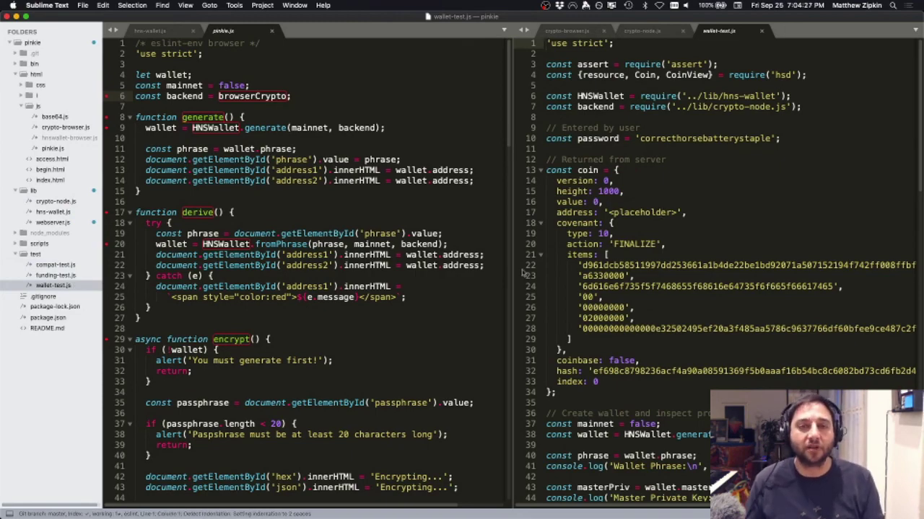
Step: Go back to the pinkie repository's GitHub page in Chrome
key("super+Tab")
scroll(256, 354, "up", 15)
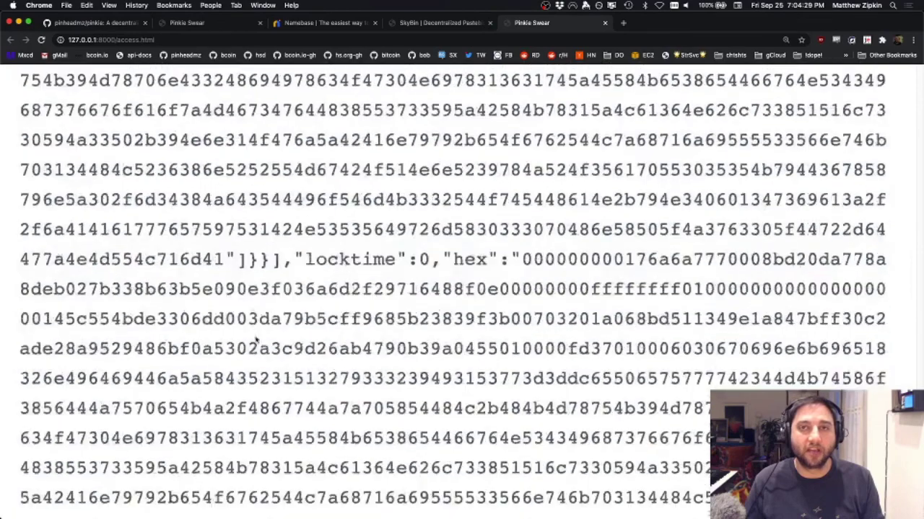
scroll(258, 340, "up", 10)
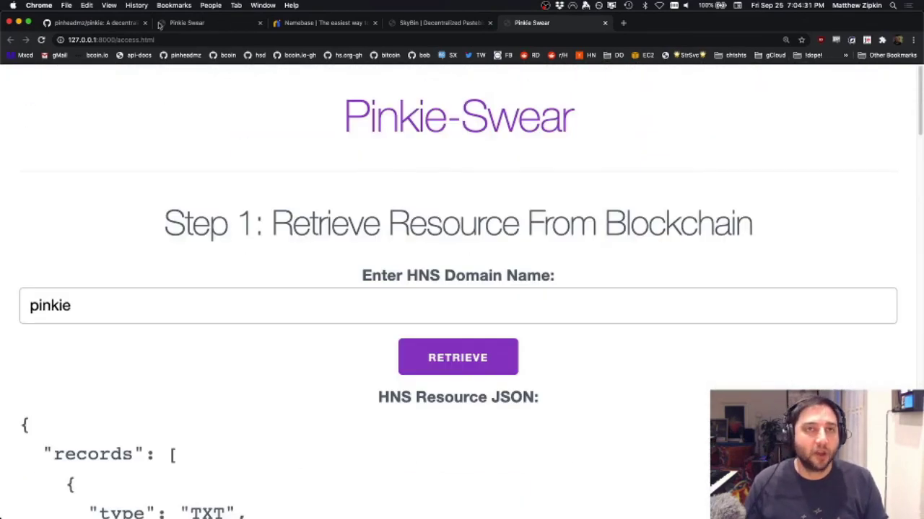
left_click(124, 22)
scroll(191, 335, "up", 15)
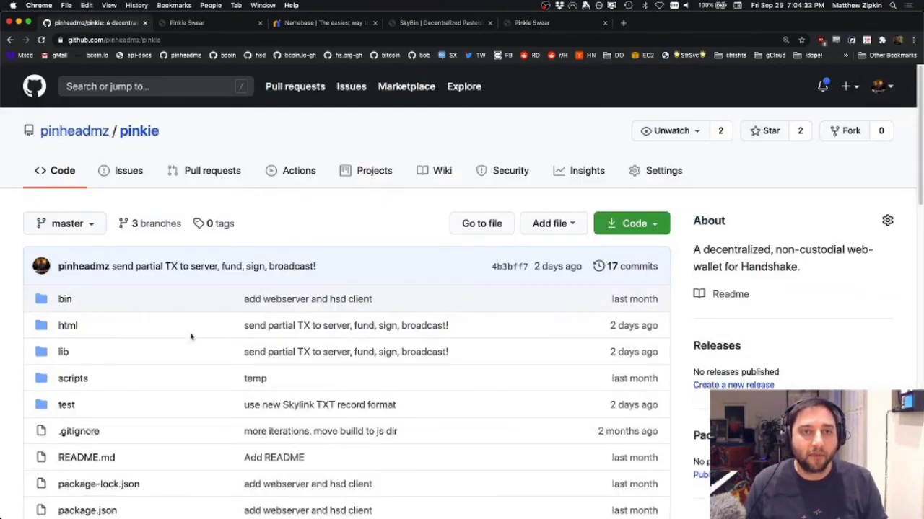